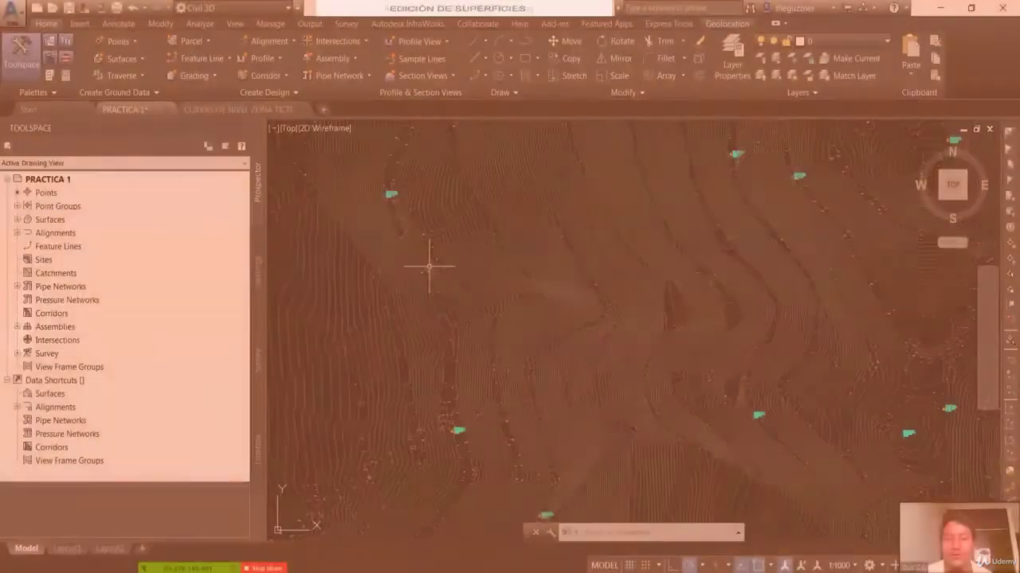
Zoom to the surface and expand Surfaces in Prospector to select TERENO NATURAL.
scroll(438, 271, "up", 2)
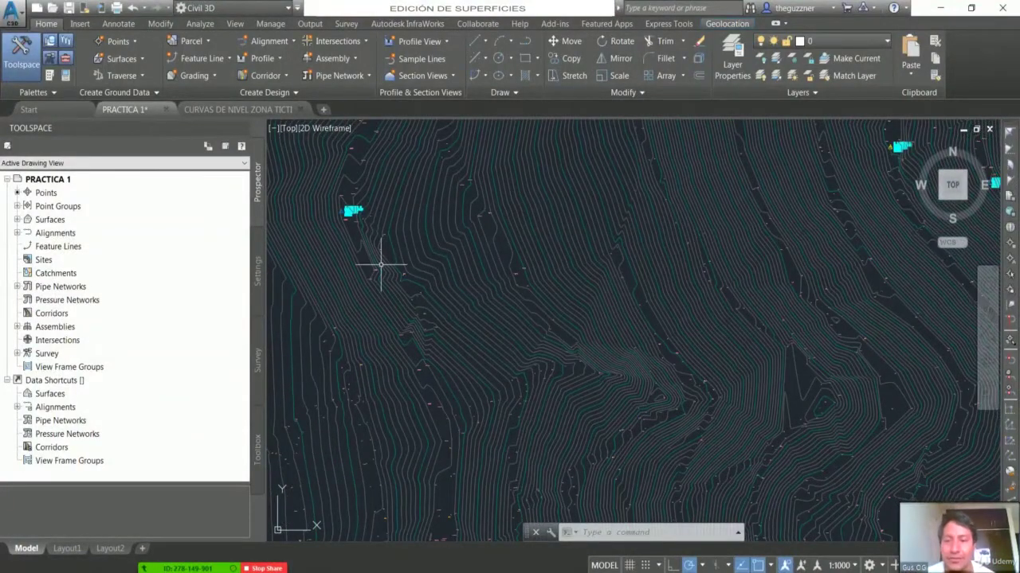
scroll(381, 265, "down", 3)
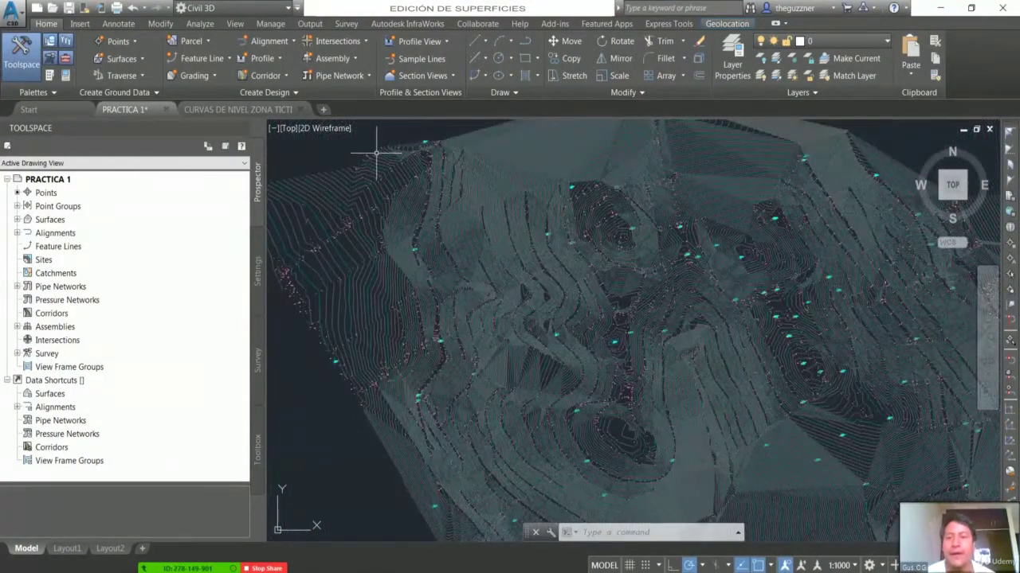
scroll(377, 152, "down", 3)
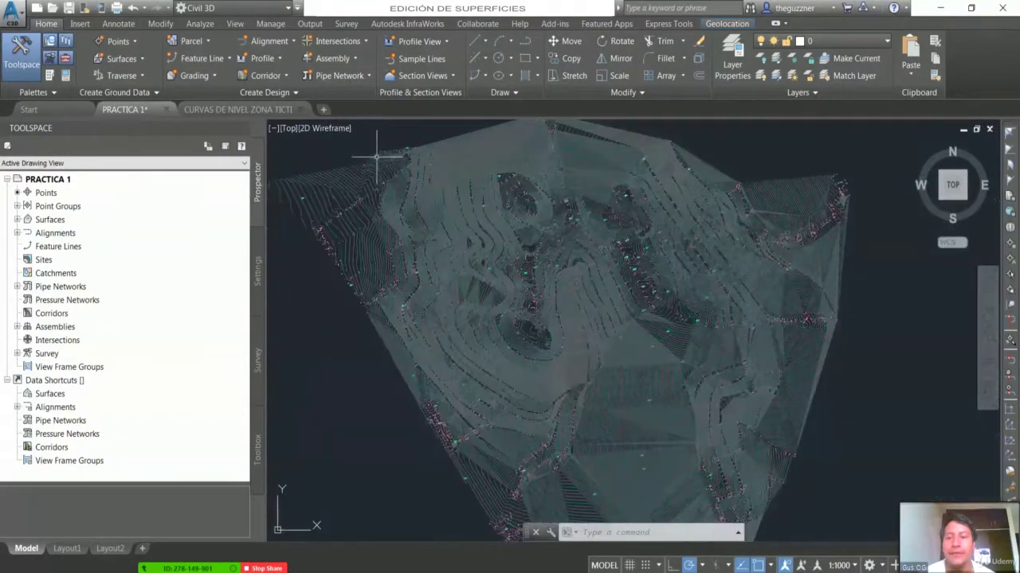
left_click(44, 220)
left_click(18, 220)
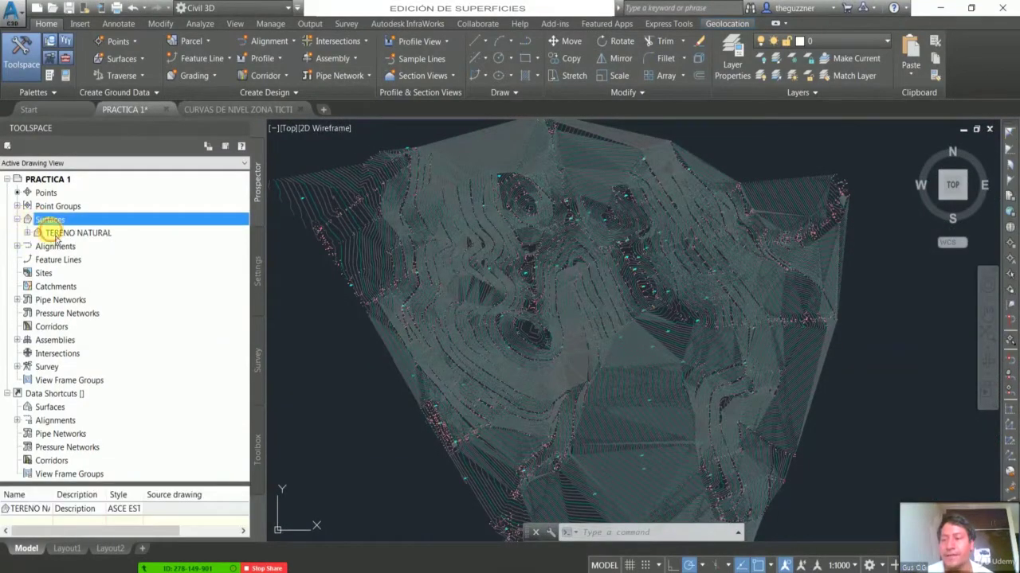
left_click(59, 233)
Open TERENO NATURAL's Surface Properties and copy its ASCE ESTILO CURVAS DE NIVEL style.
right_click(77, 233)
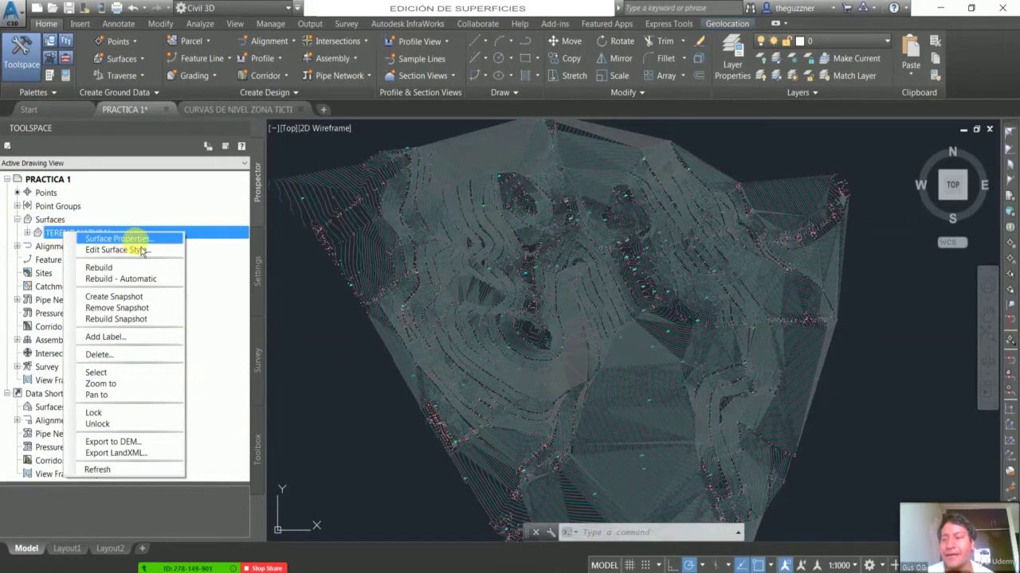
left_click(141, 239)
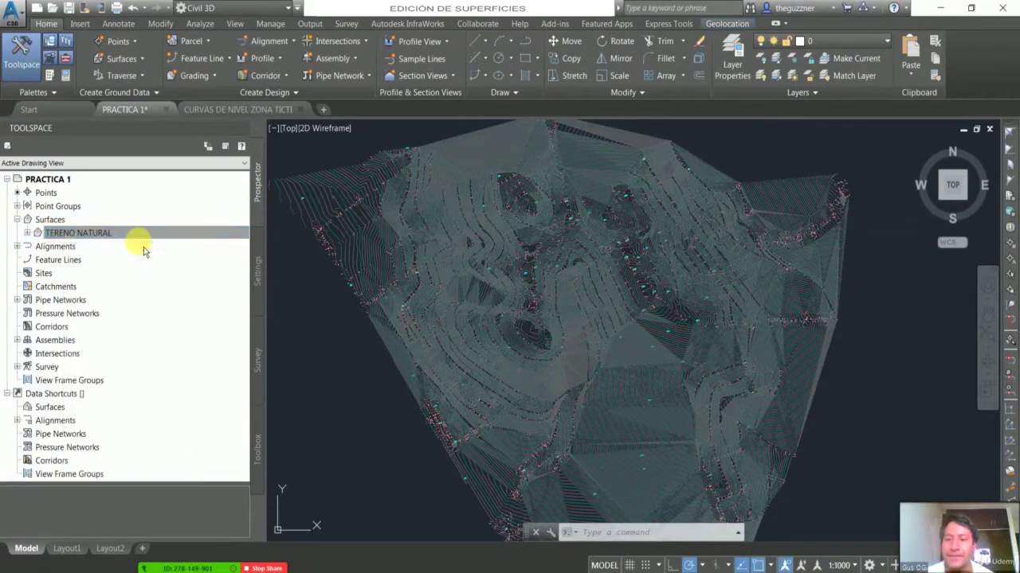
left_click(255, 290)
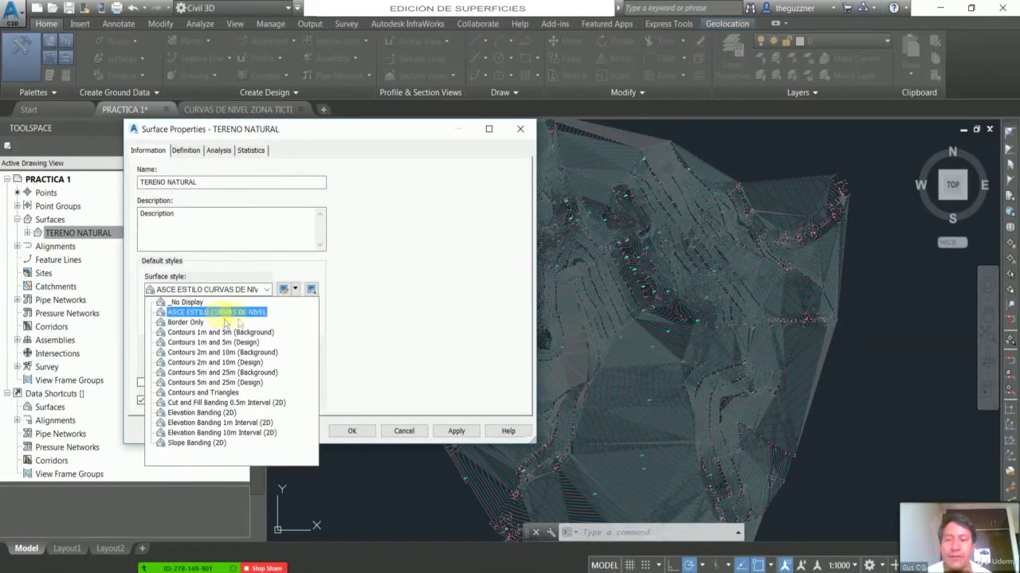
left_click(294, 289)
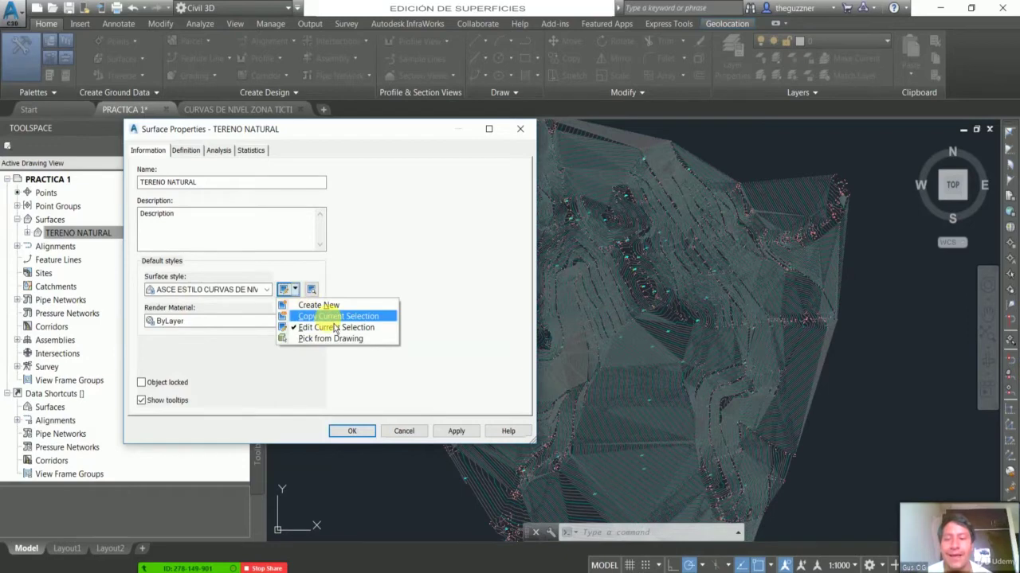
left_click(333, 318)
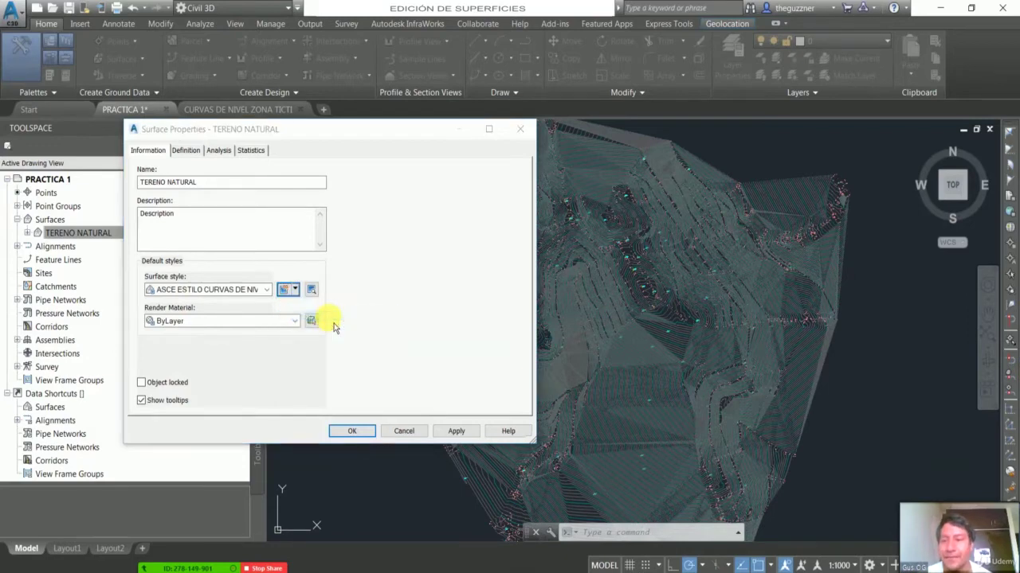
Delete the 'ASCE ESTILO ' prefix from the copied style's name and select its '[Copy]' suffix.
left_click(75, 163)
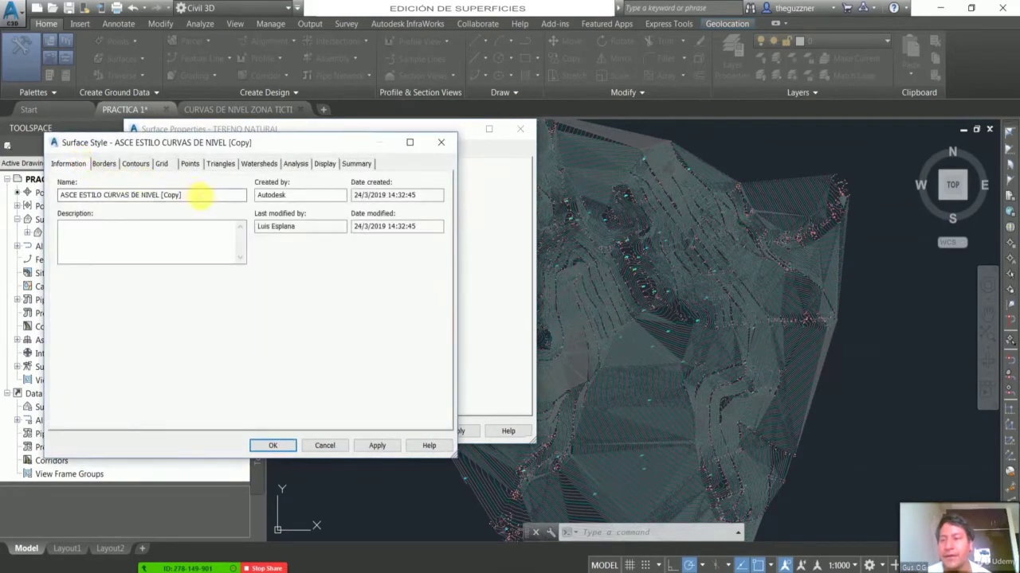
left_click_drag(205, 197, 4, 197)
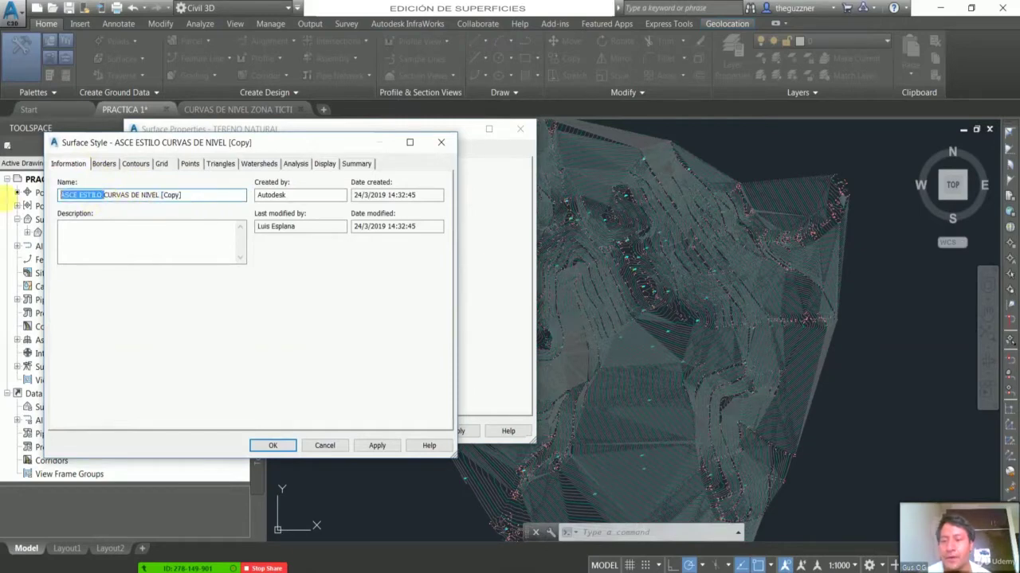
key("Delete")
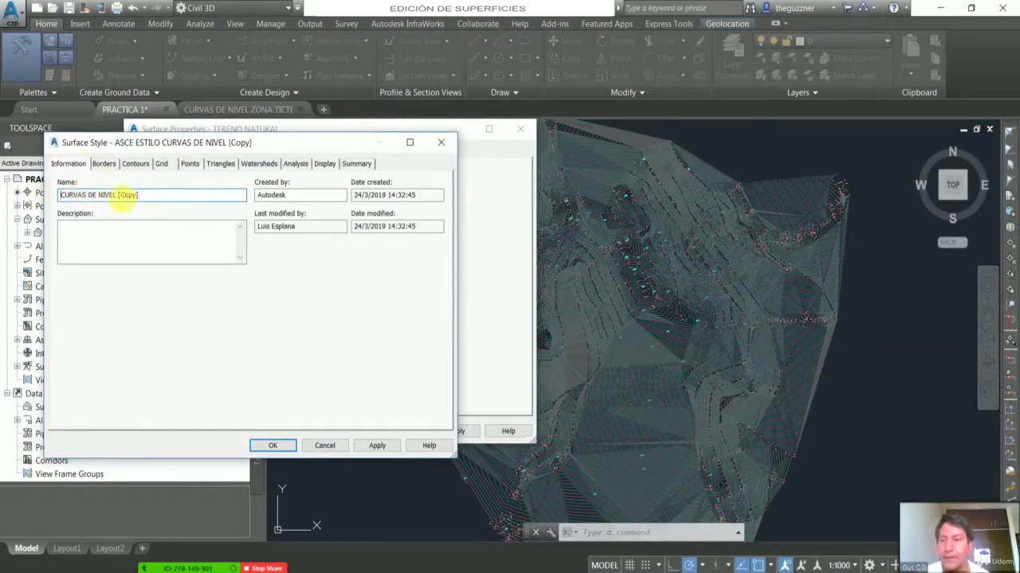
left_click_drag(120, 197, 169, 204)
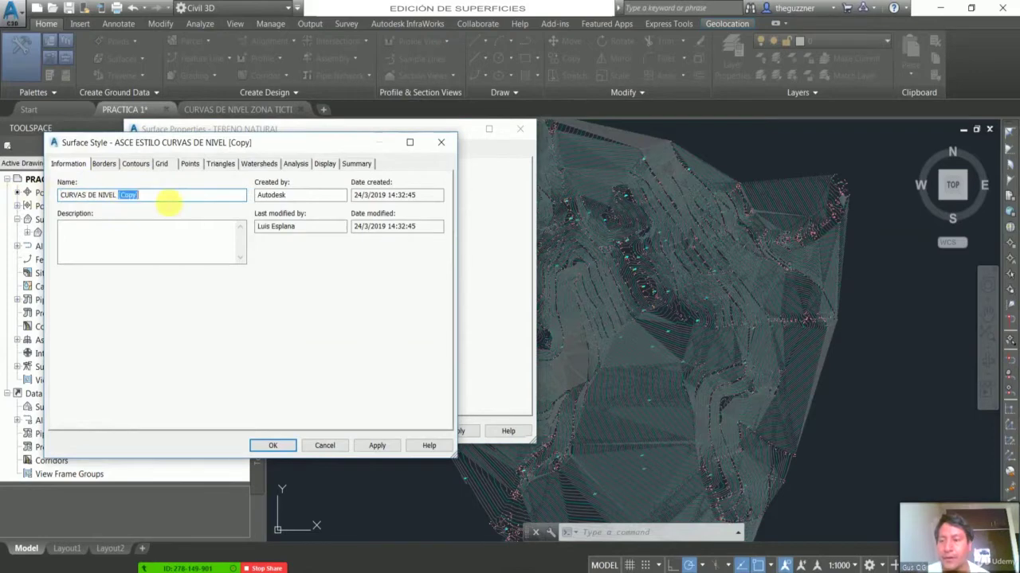
Confirm 1.000 m minor and 5.000 m major contour intervals, keeping Smooth Contours True with adjusted smoothing.
left_click(132, 169)
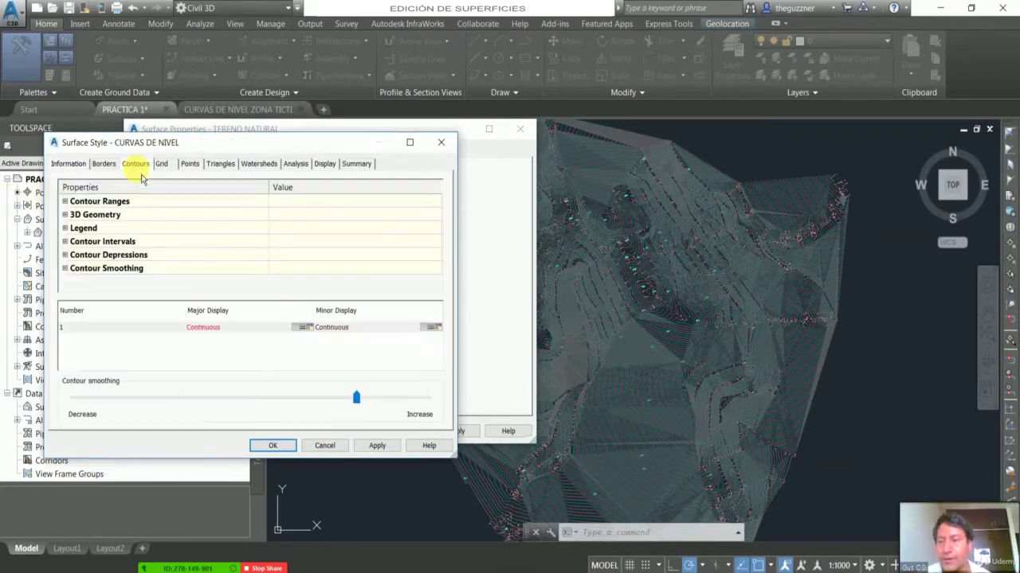
left_click(65, 241)
scroll(187, 239, "down", 1)
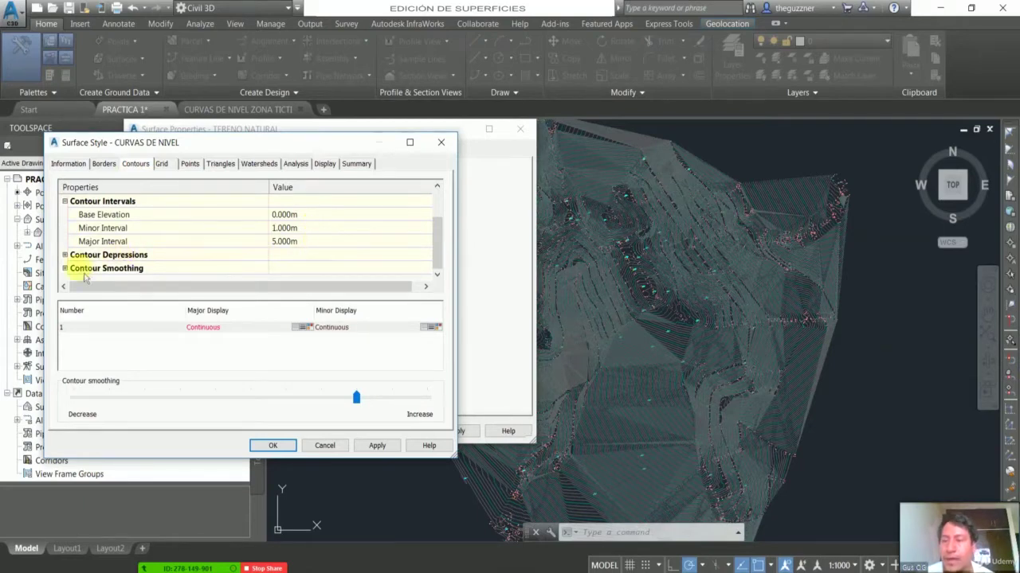
double_click(111, 270)
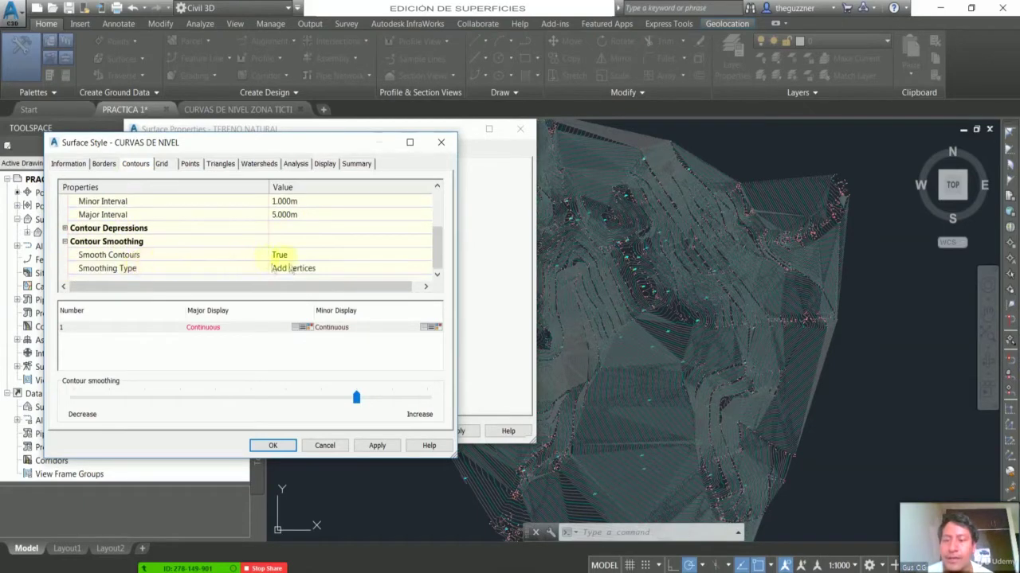
left_click(326, 255)
left_click(326, 255)
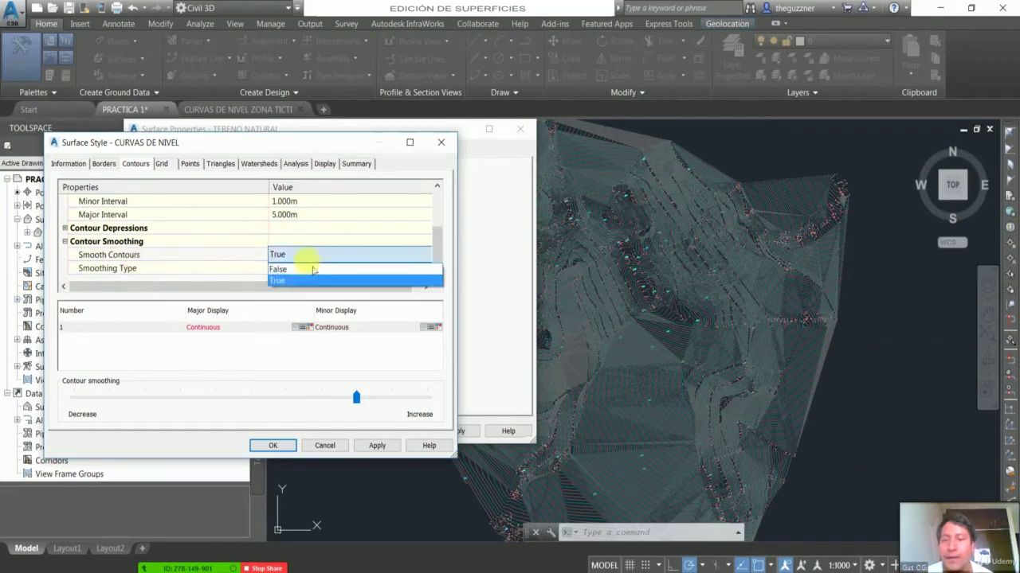
left_click(408, 398)
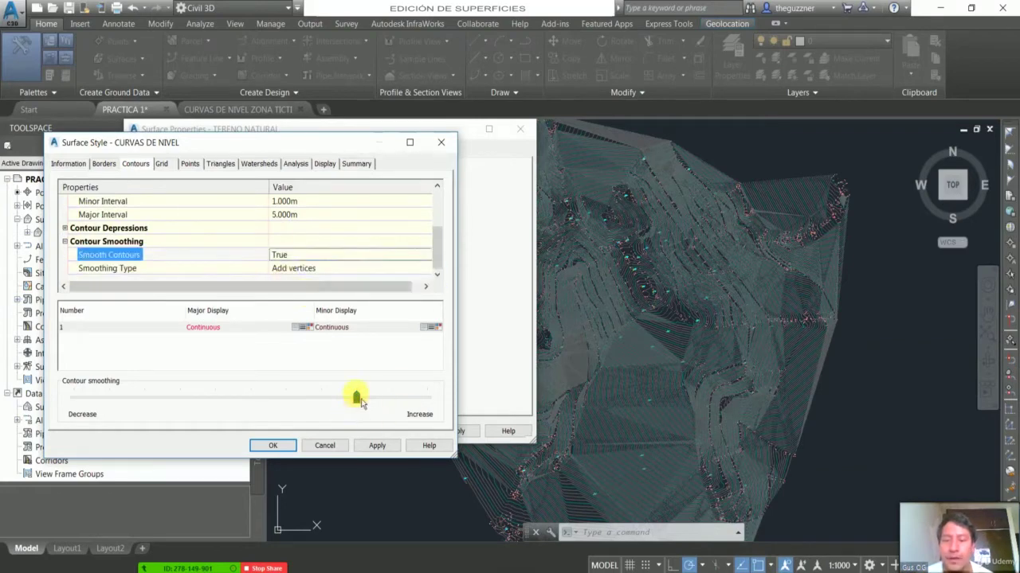
mouse_move(361, 403)
left_mouse_down()
mouse_move(455, 403)
mouse_move(113, 410)
mouse_move(352, 410)
mouse_move(364, 387)
left_mouse_up()
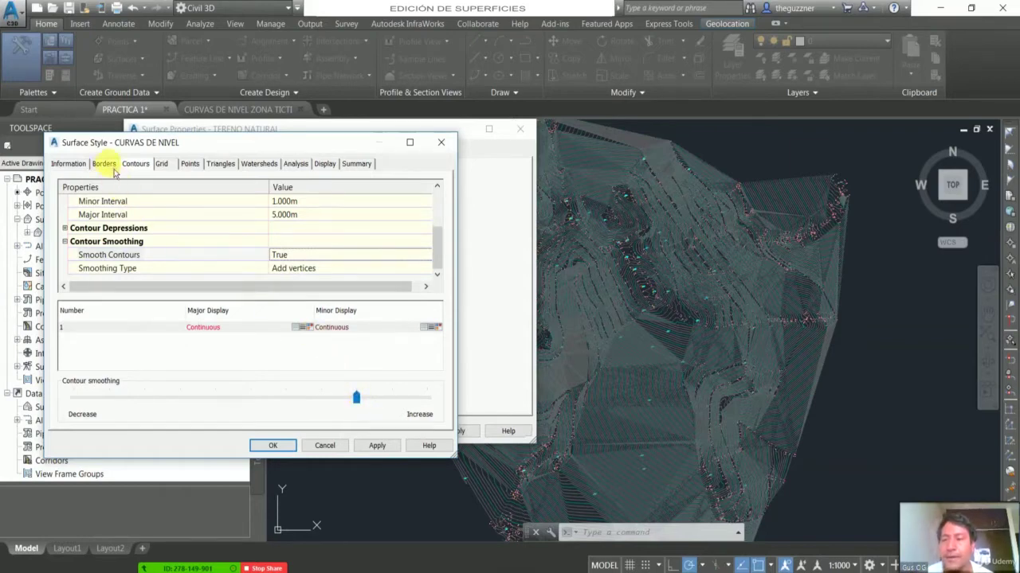
Toggle Major Contour, Minor Contour and Triangles visibility on the Display tab and accept the style.
left_click(324, 163)
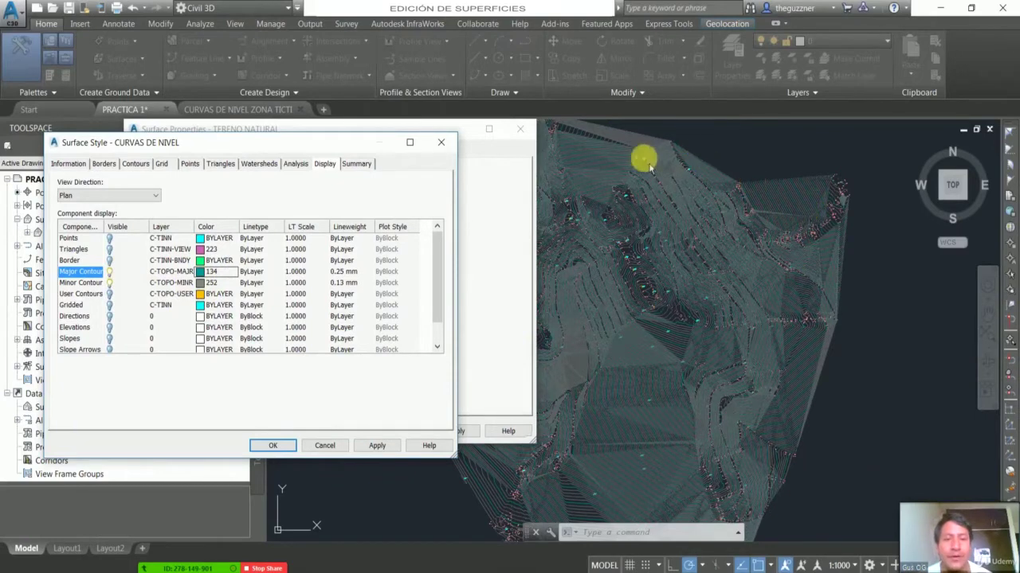
left_click(111, 273)
left_click(111, 284)
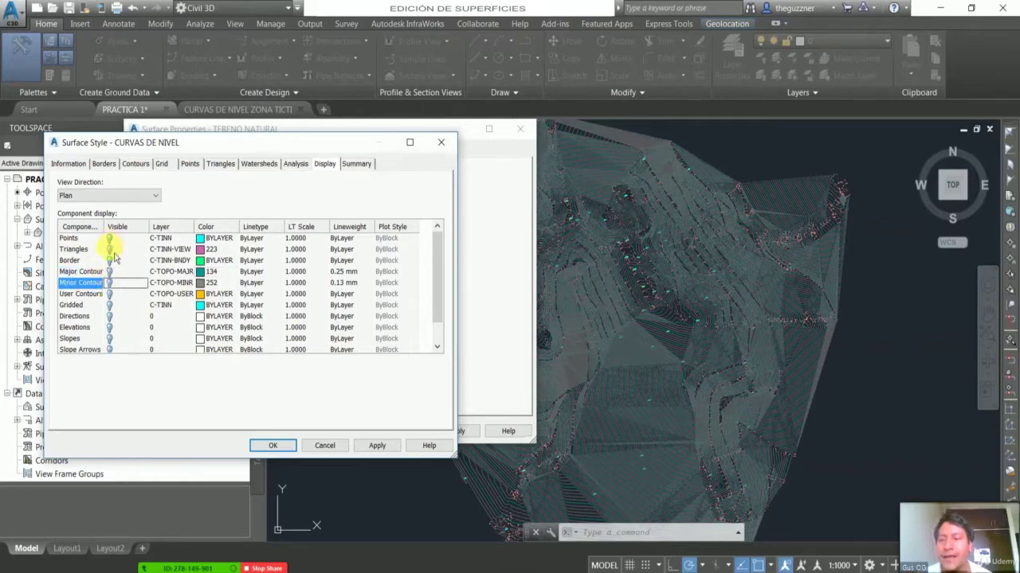
left_click(113, 252)
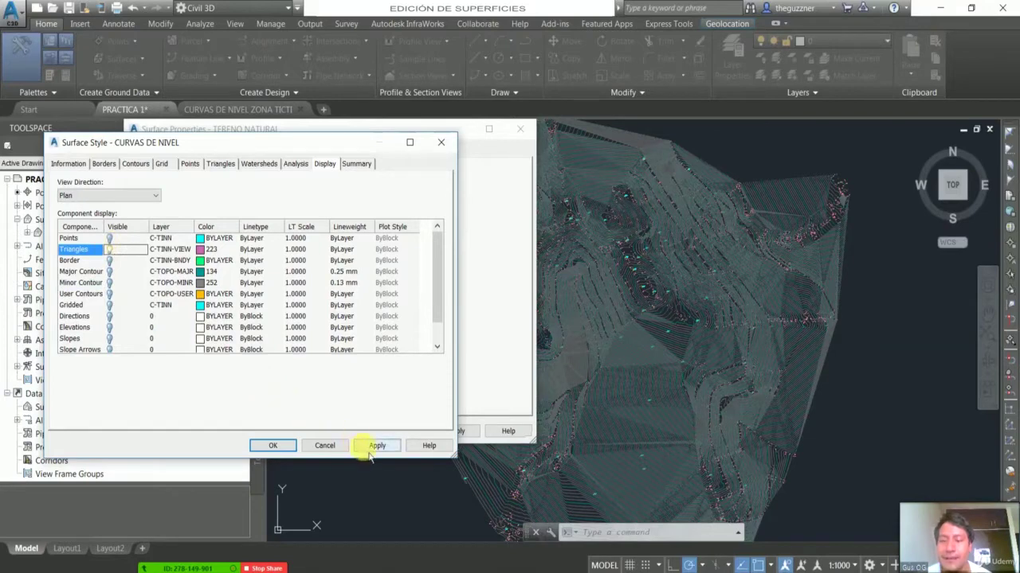
left_click(273, 445)
left_click(456, 430)
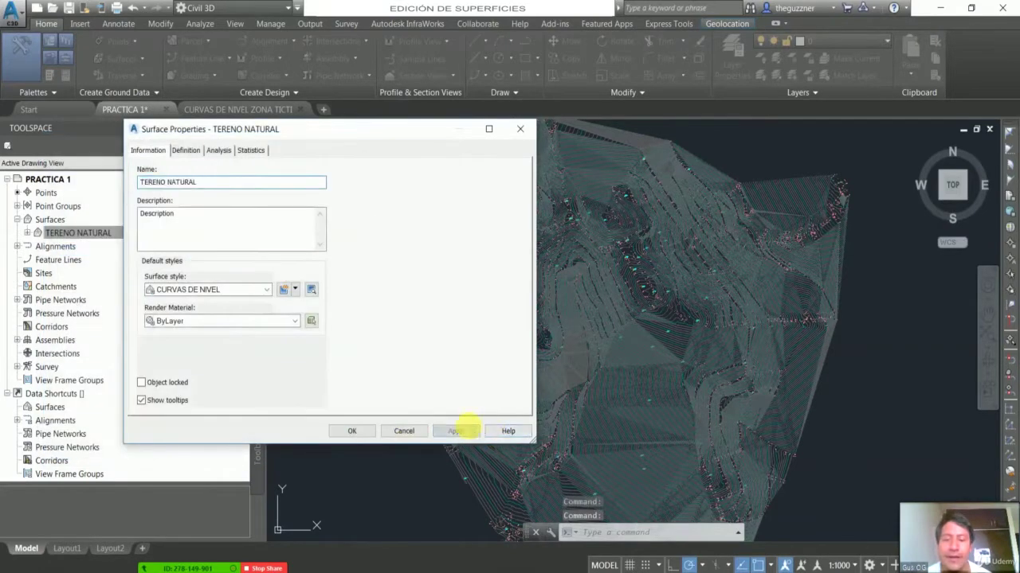
left_click(351, 431)
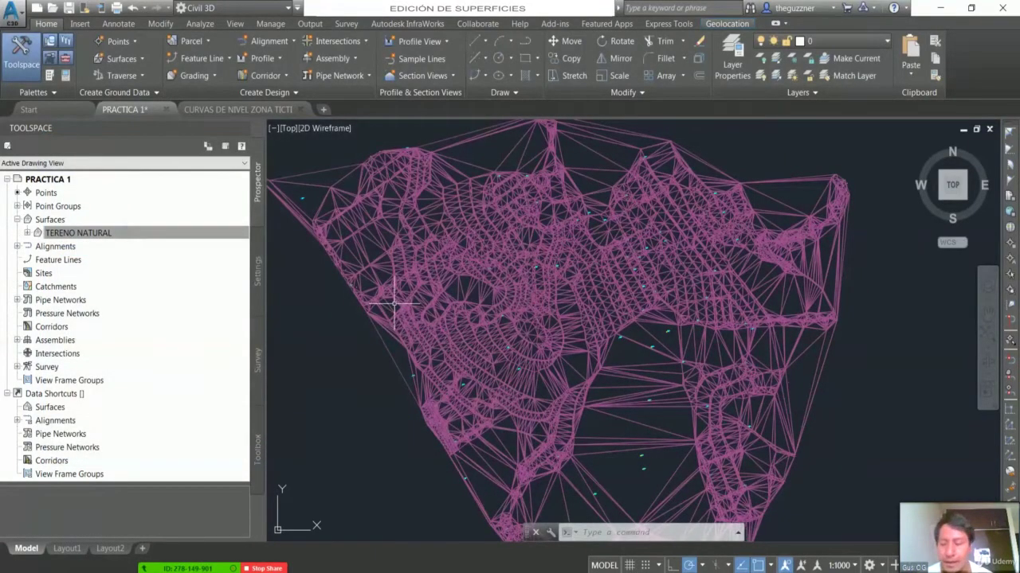
scroll(394, 303, "down", 2)
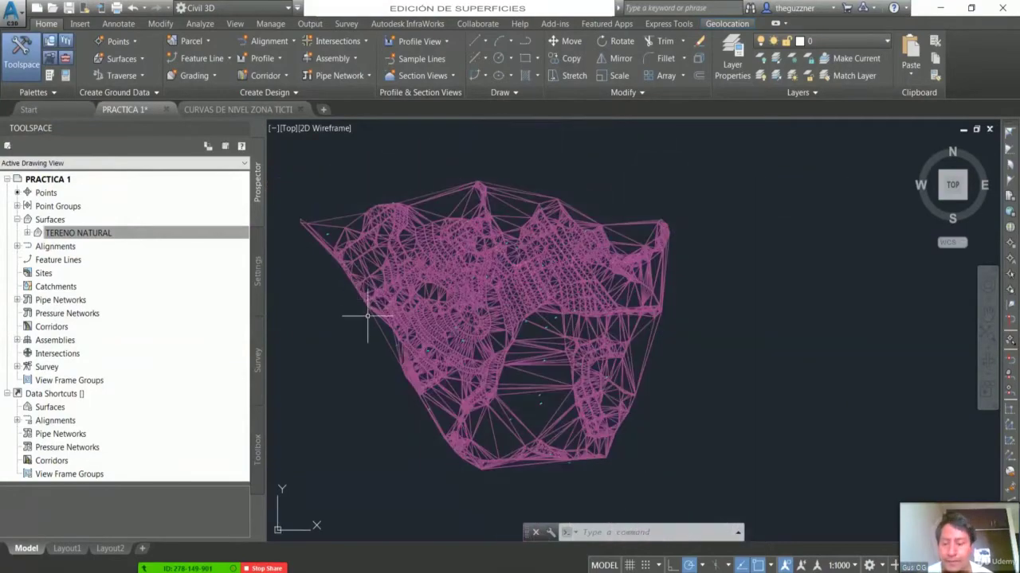
scroll(467, 291, "up", 4)
scroll(483, 268, "down", 2)
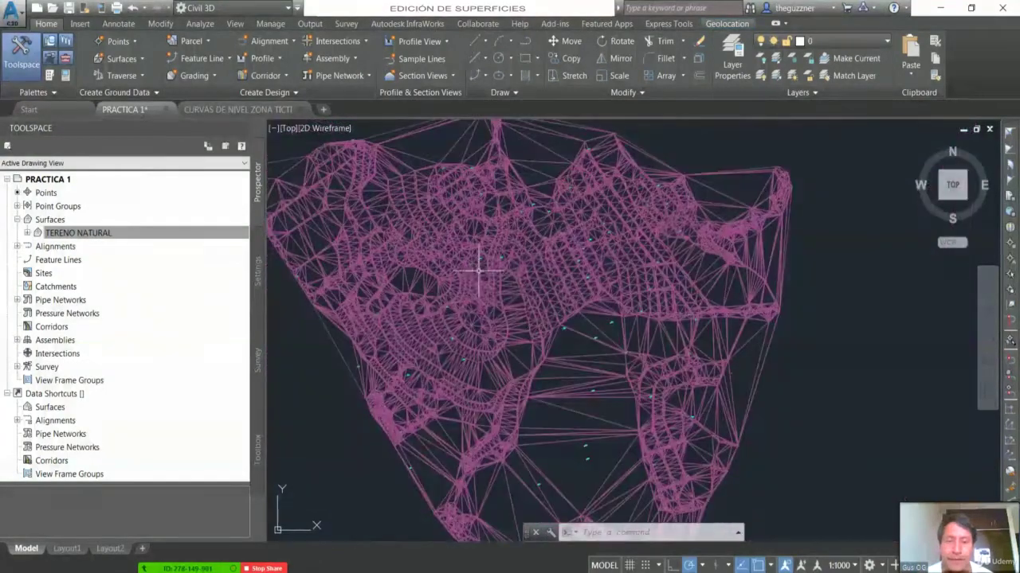
scroll(436, 301, "up", 3)
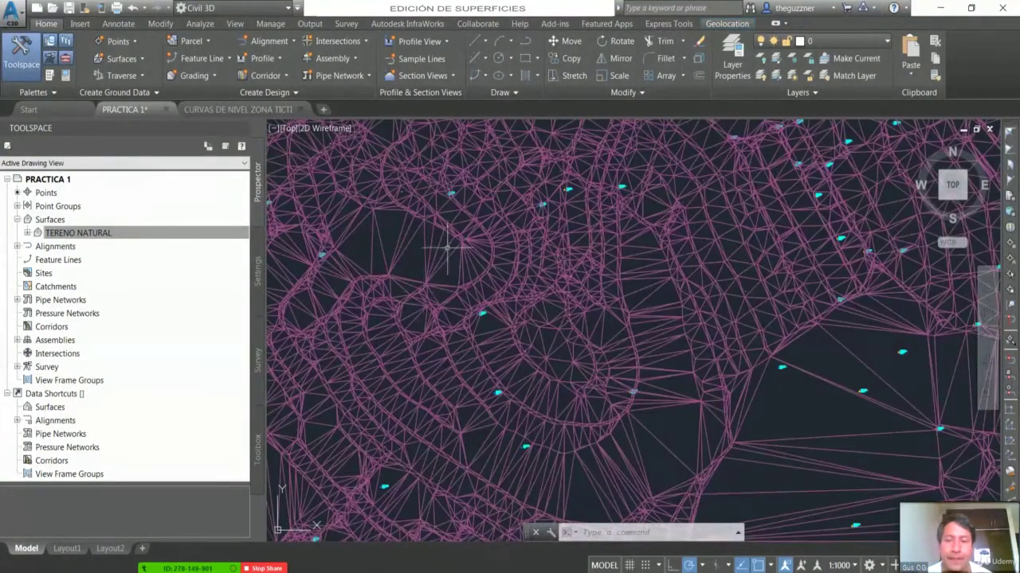
scroll(524, 236, "down", 2)
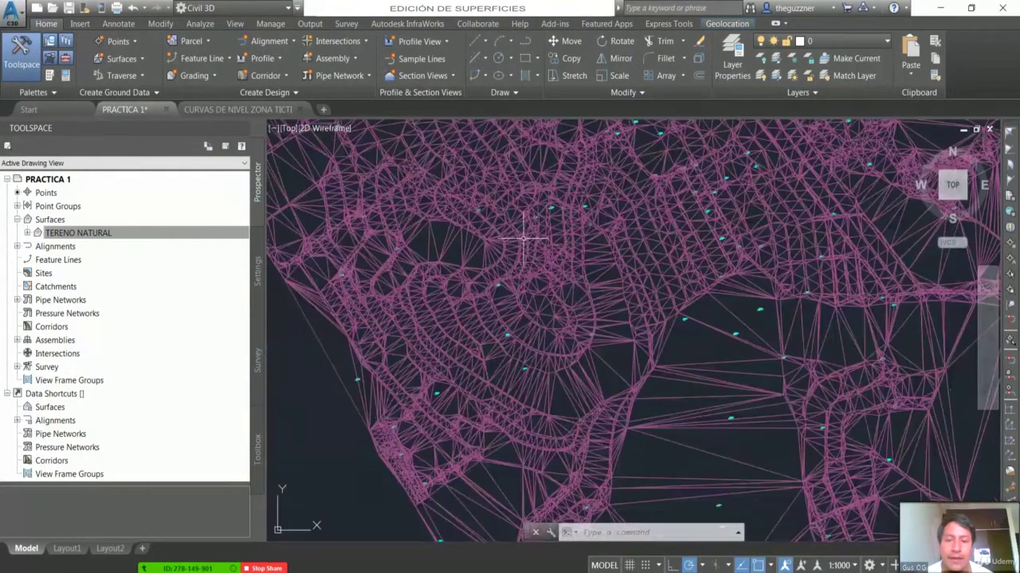
scroll(424, 285, "down", 2)
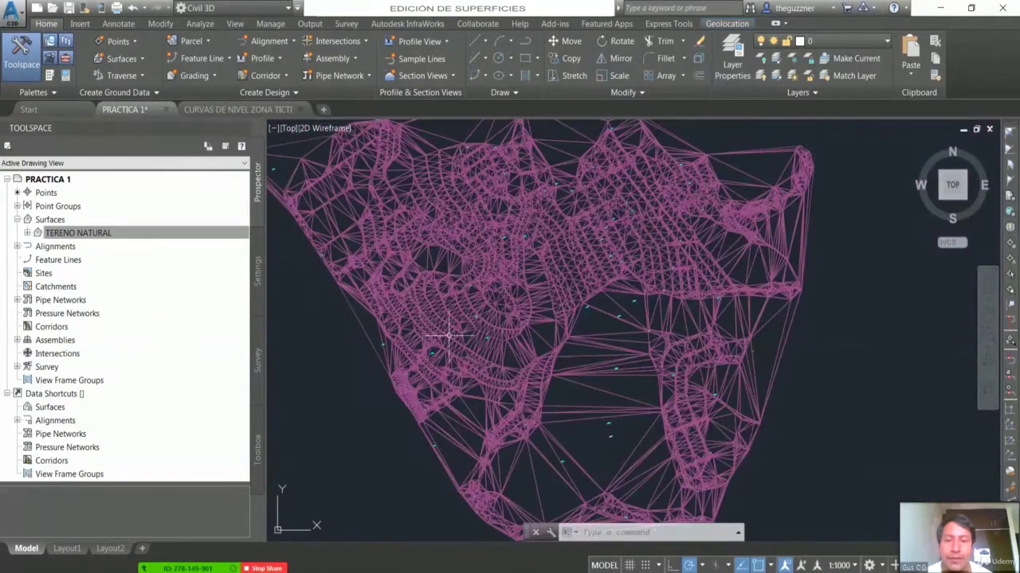
scroll(387, 245, "up", 2)
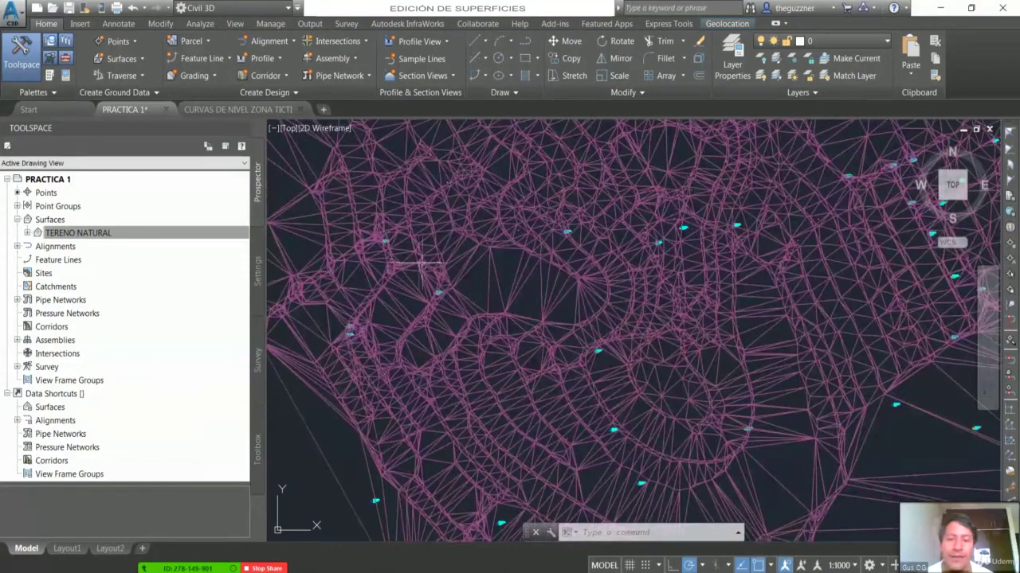
scroll(434, 281, "up", 1)
scroll(432, 281, "down", 2)
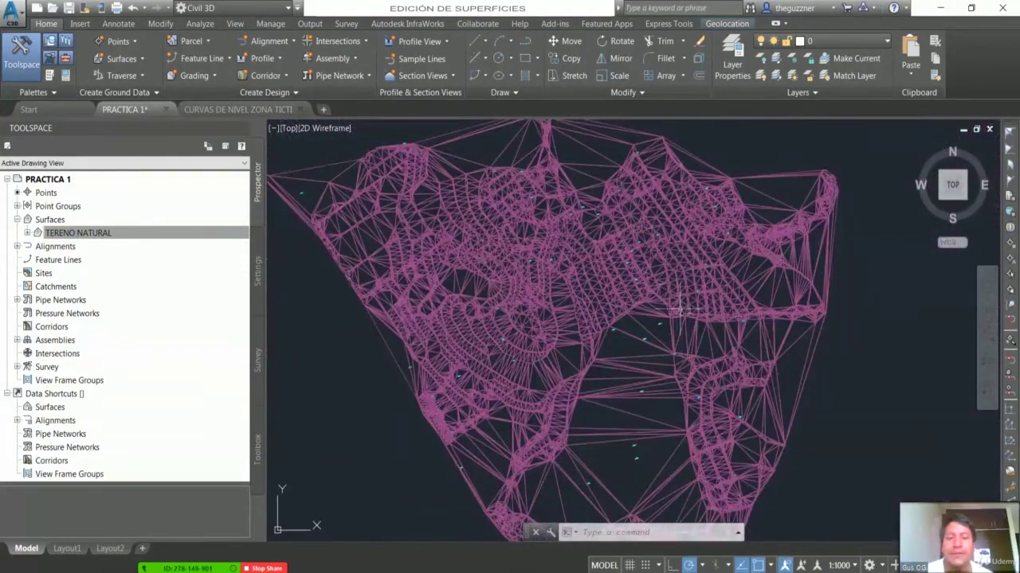
scroll(679, 308, "down", 1)
scroll(654, 412, "up", 2)
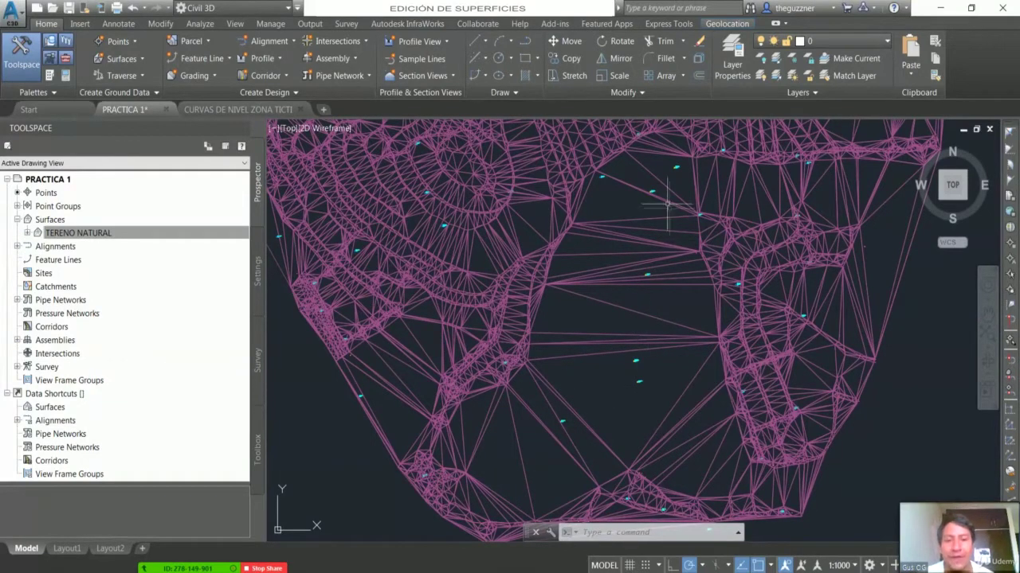
key("Escape")
key("Escape")
scroll(629, 318, "down", 5)
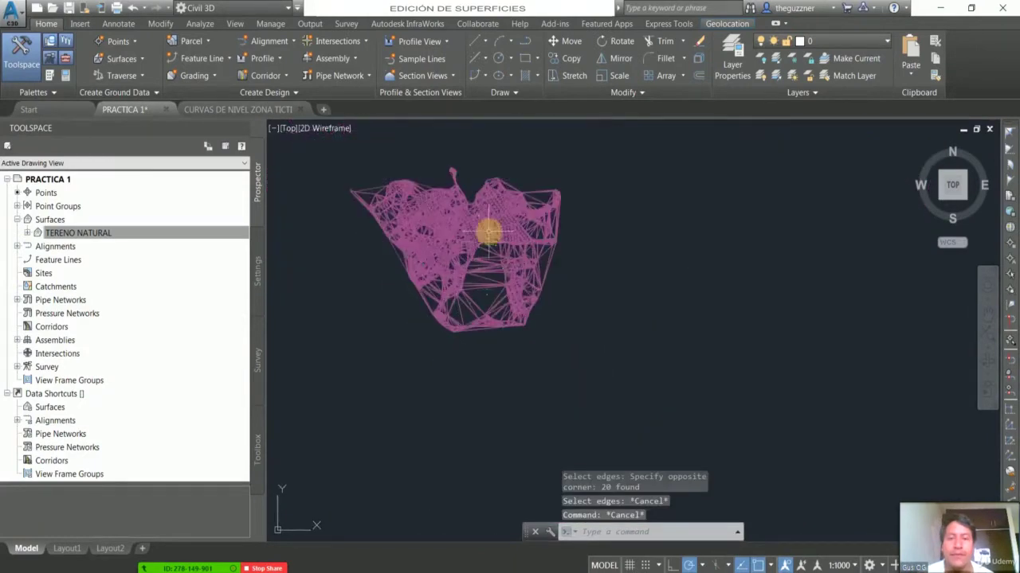
scroll(488, 231, "up", 4)
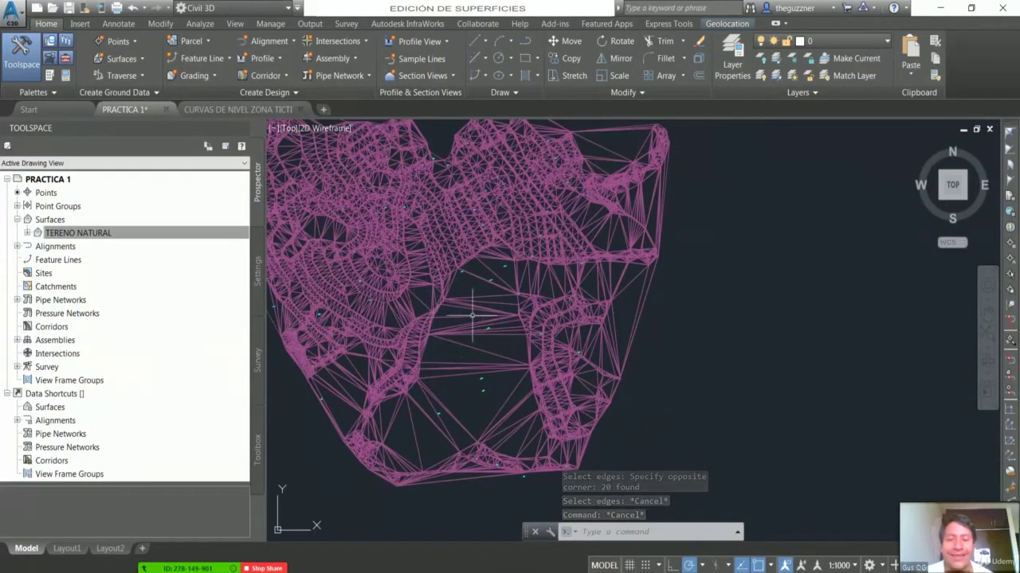
Select the TERENO NATURAL surface and start Delete Line from the Edit Surface menu.
left_click(470, 262)
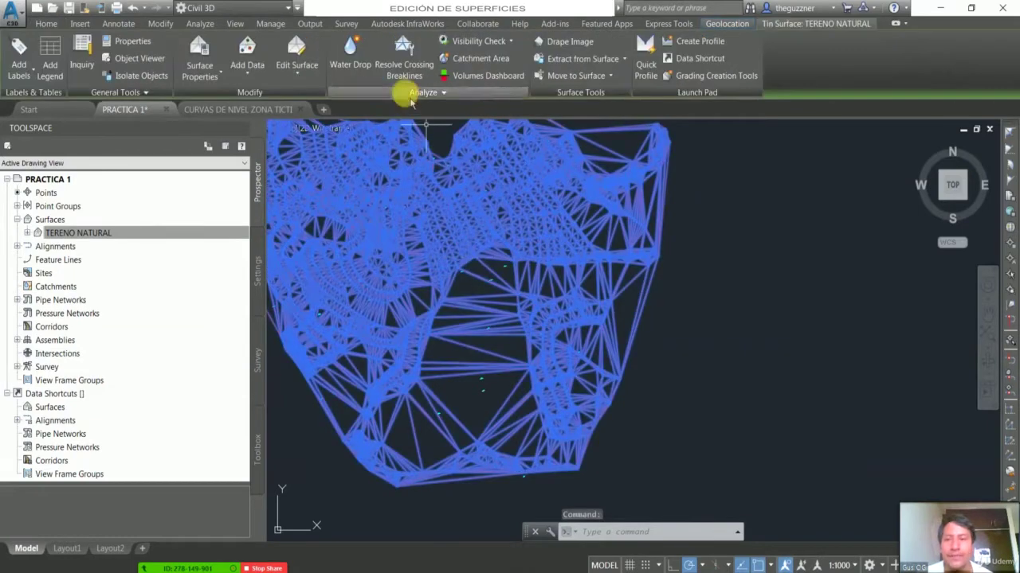
left_click(298, 71)
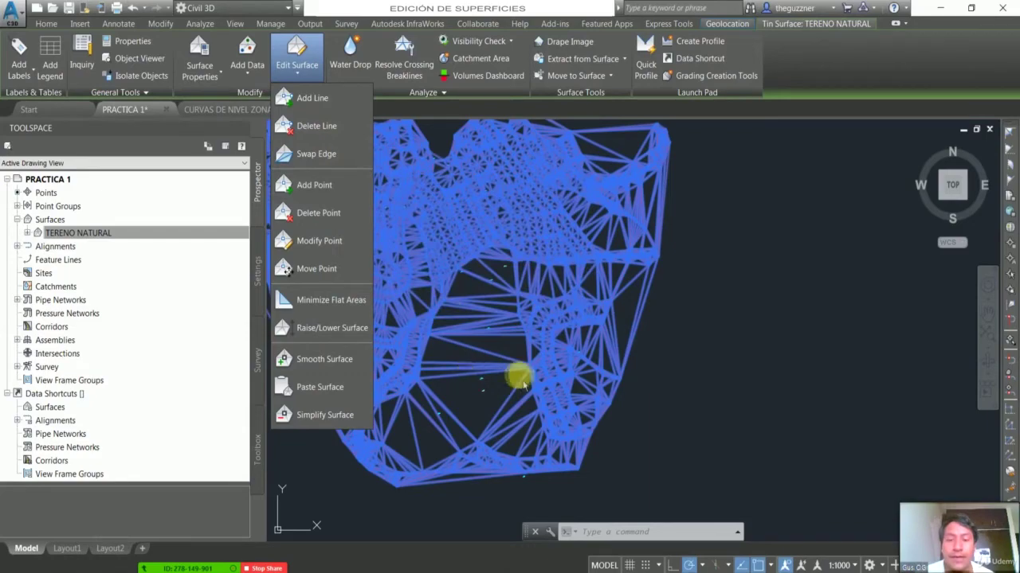
scroll(519, 373, "up", 2)
scroll(560, 378, "up", 1)
scroll(561, 370, "up", 2)
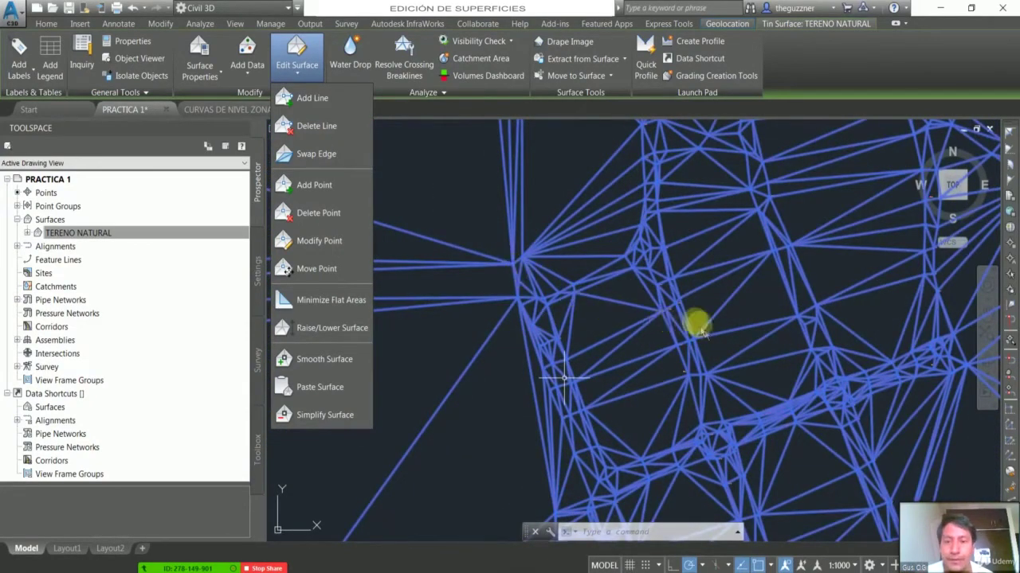
scroll(697, 323, "down", 1)
scroll(699, 325, "down", 1)
scroll(701, 324, "down", 1)
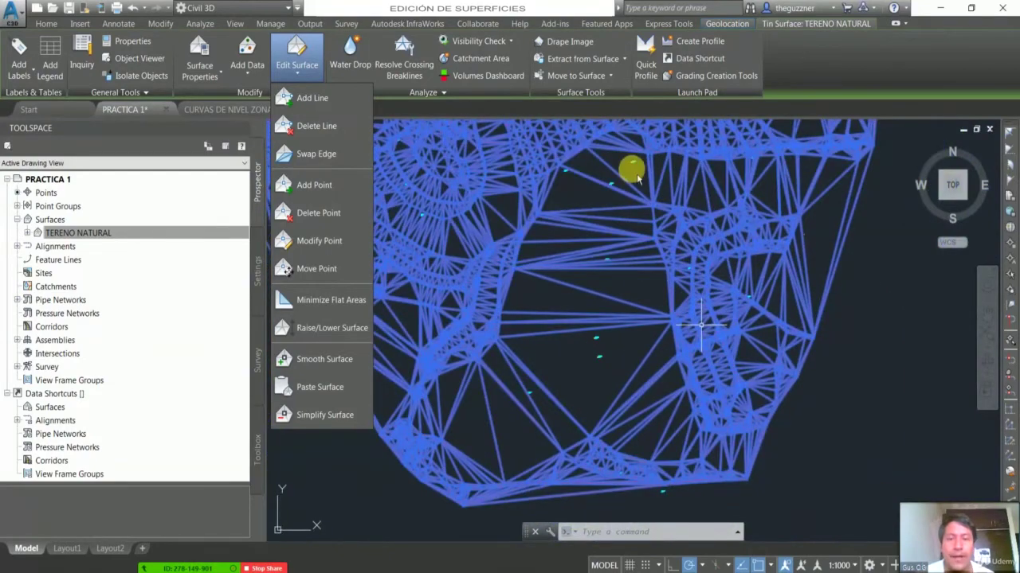
left_click(316, 140)
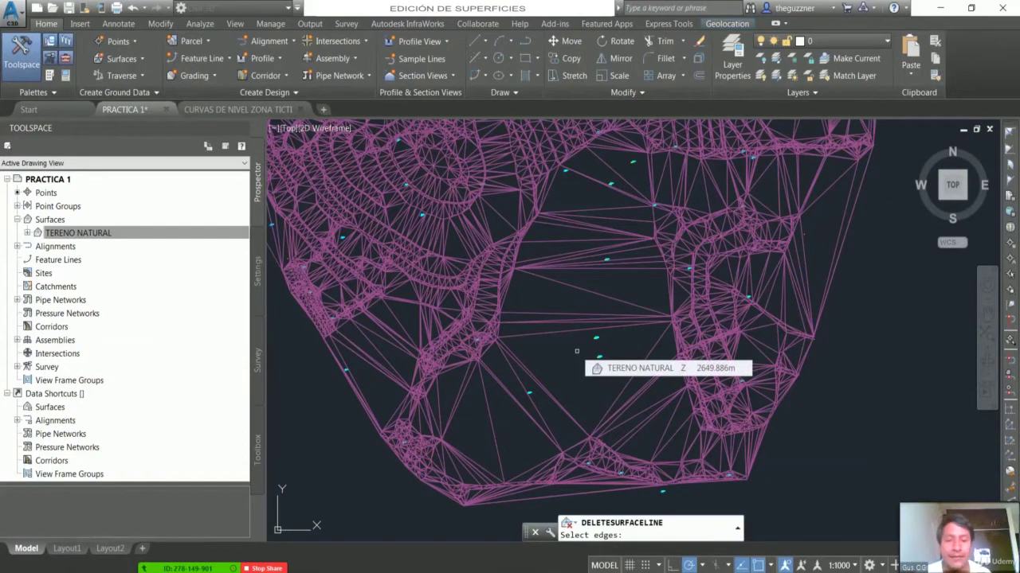
Delete 16 long edges across the lower gap.
left_click(596, 394)
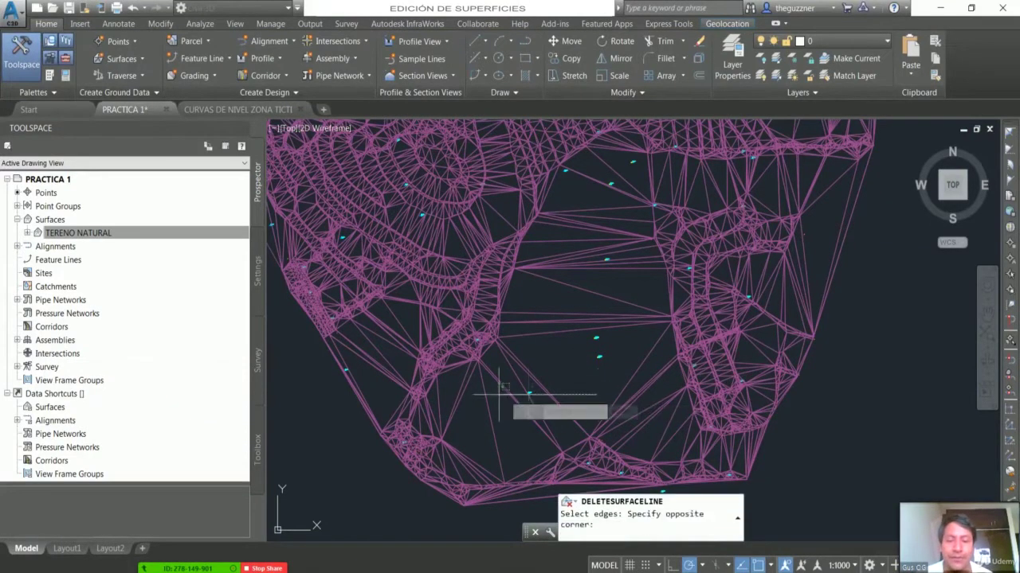
left_click(450, 388)
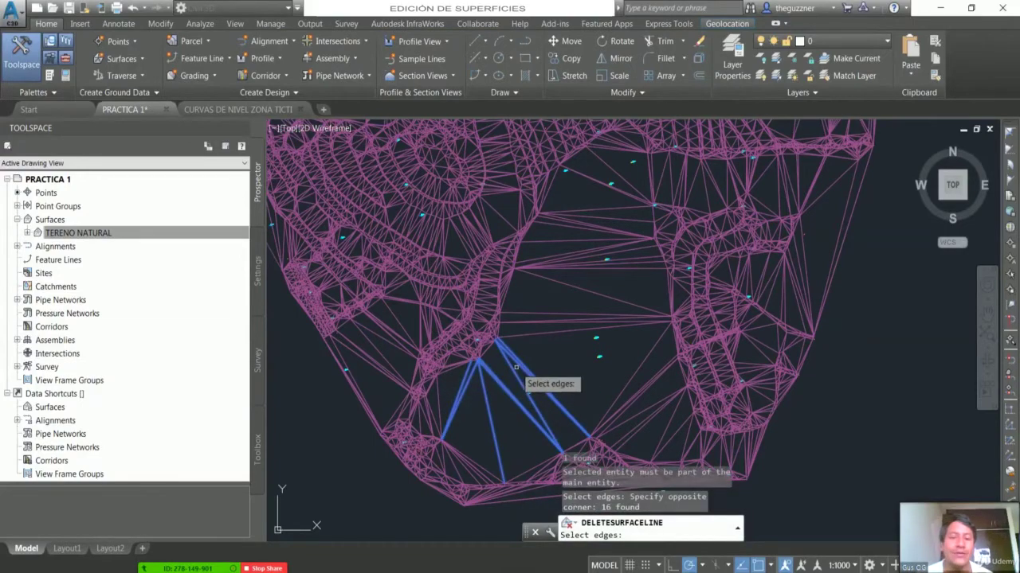
key("Return")
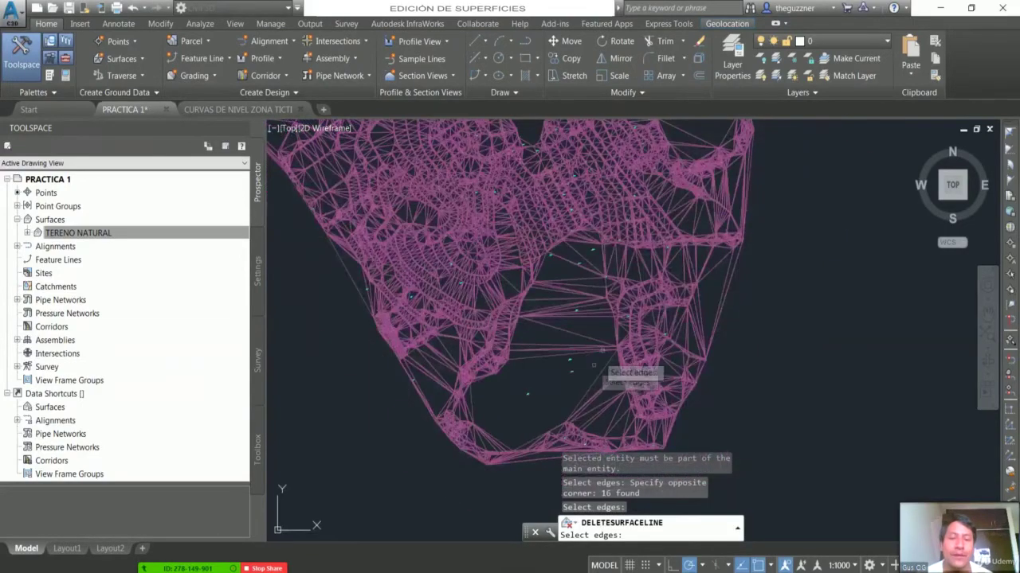
scroll(598, 319, "up", 2)
Crossing-select and delete 49 long edges across the central and lower gaps.
left_click(599, 431)
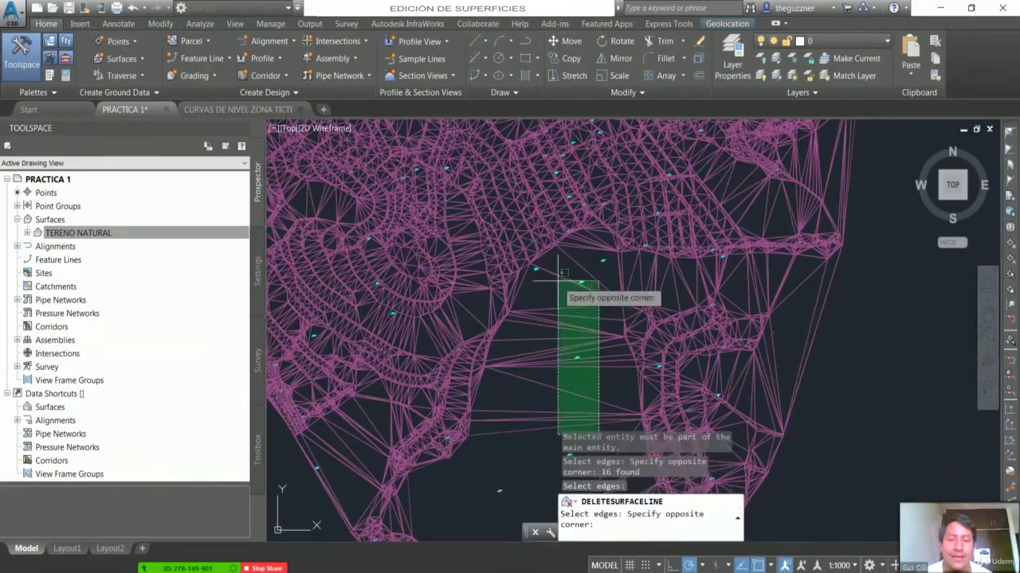
left_click(571, 259)
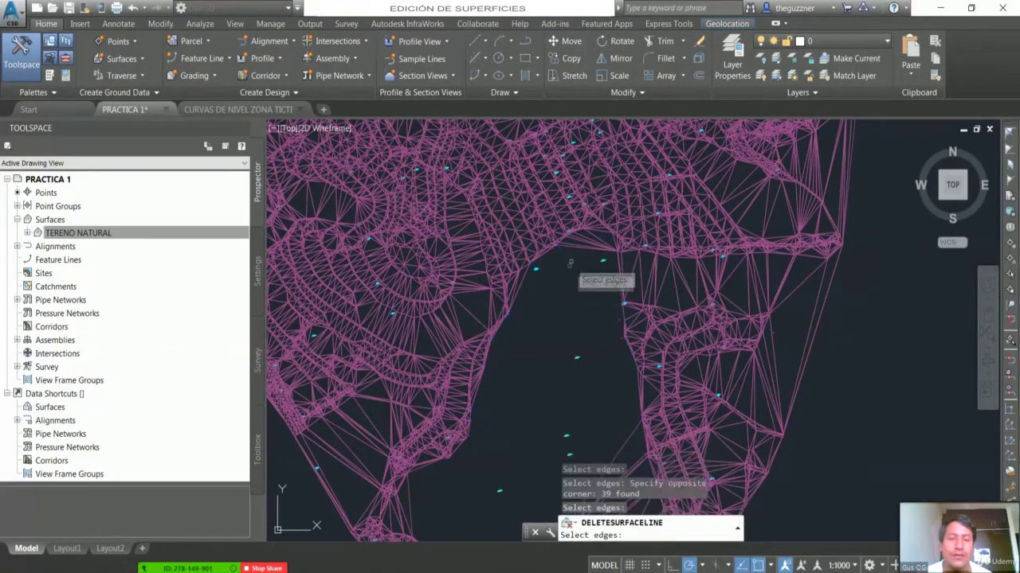
scroll(573, 248, "down", 3)
scroll(605, 327, "up", 2)
scroll(701, 338, "up", 2)
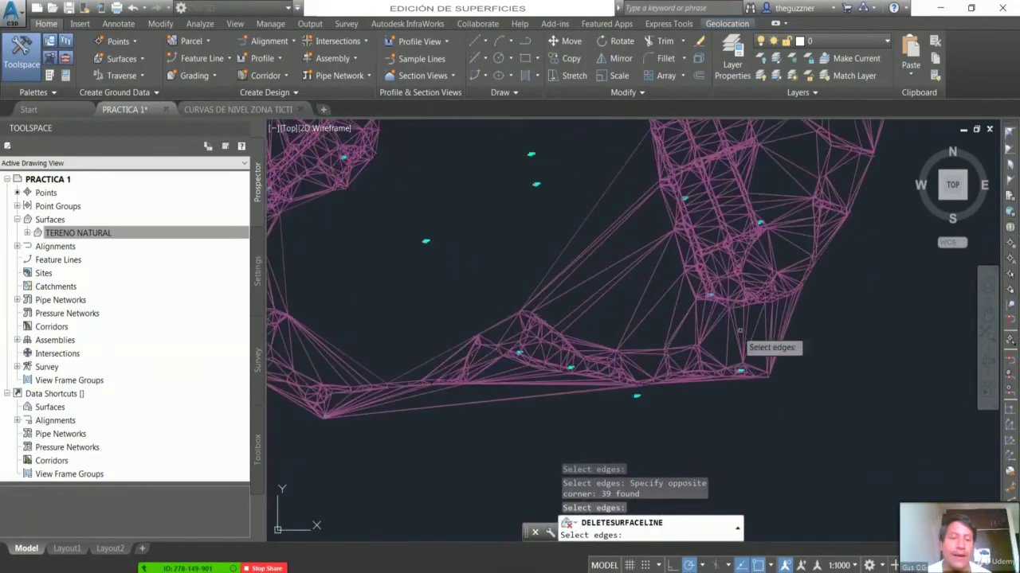
left_click(759, 334)
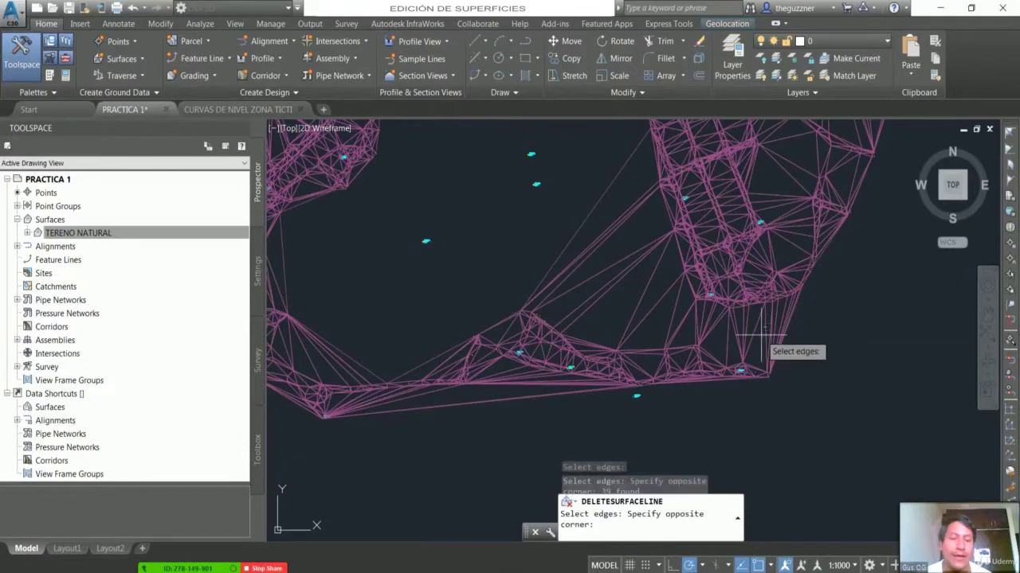
left_click(632, 314)
left_click(631, 312)
left_click(605, 209)
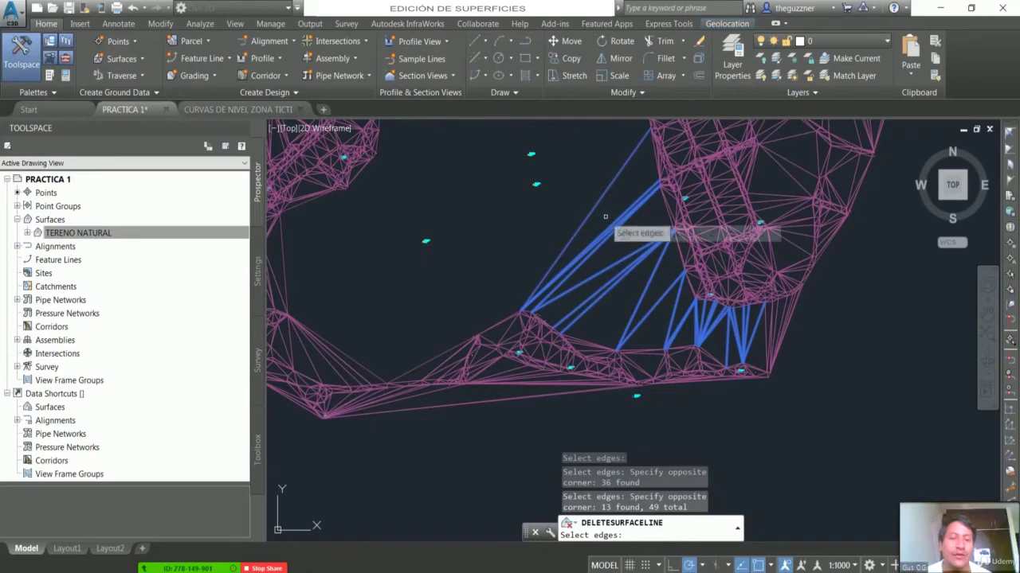
key("Return")
Delete 16 long edges at the right tip, then 21 long diagonal edges.
left_click(818, 337)
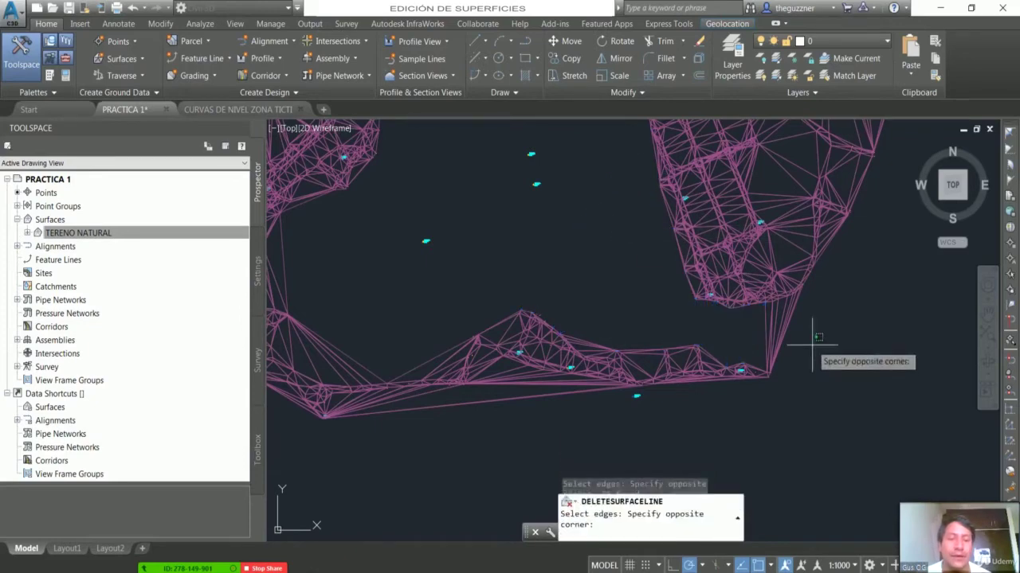
left_click(755, 342)
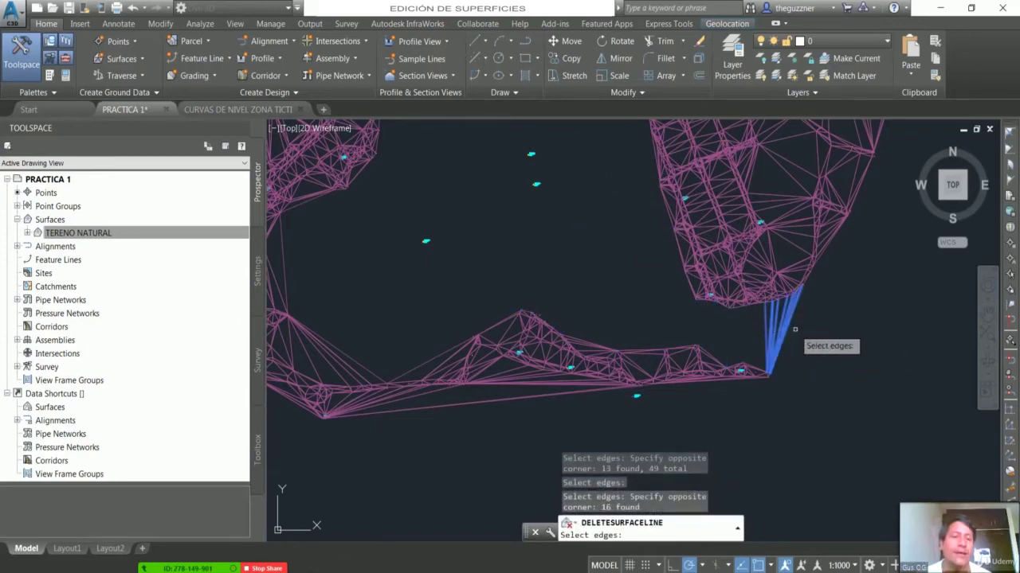
key("Return")
scroll(794, 329, "up", 2)
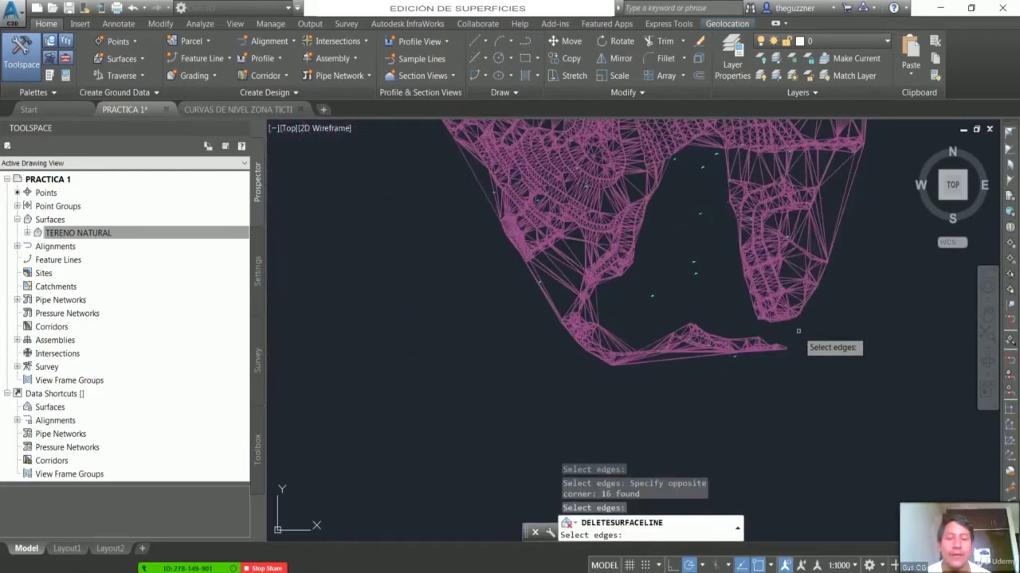
scroll(553, 242, "up", 2)
scroll(553, 242, "up", 2)
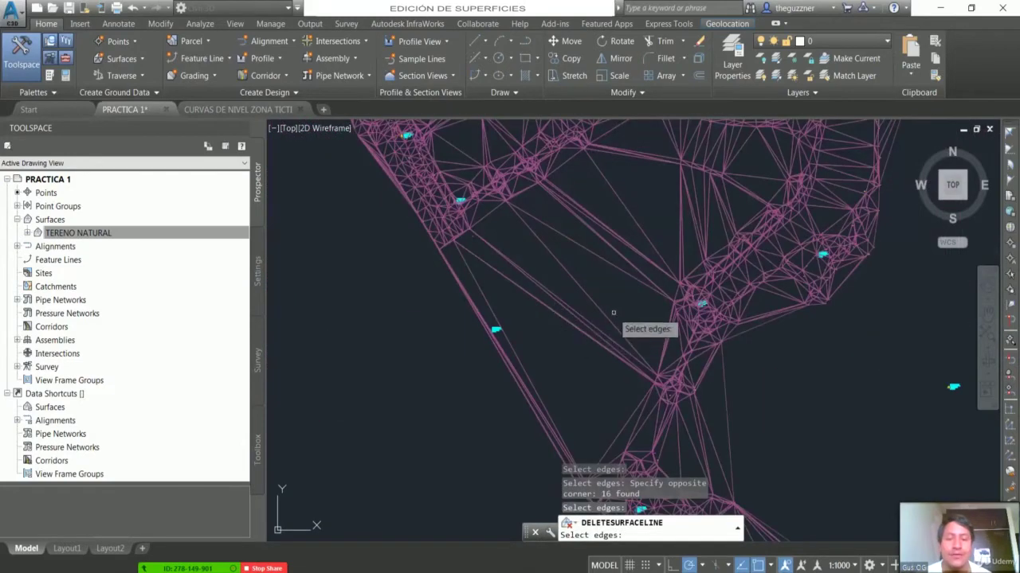
left_click(618, 305)
left_click(416, 305)
key("Return")
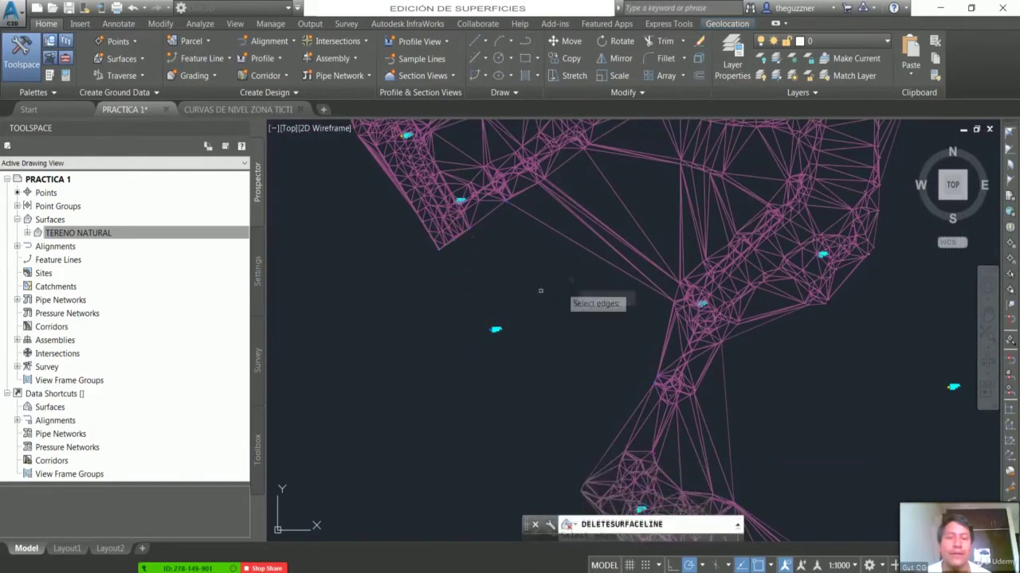
Select 13 plus 8 long edges across the upper gap and three on the right boundary.
left_click(613, 215)
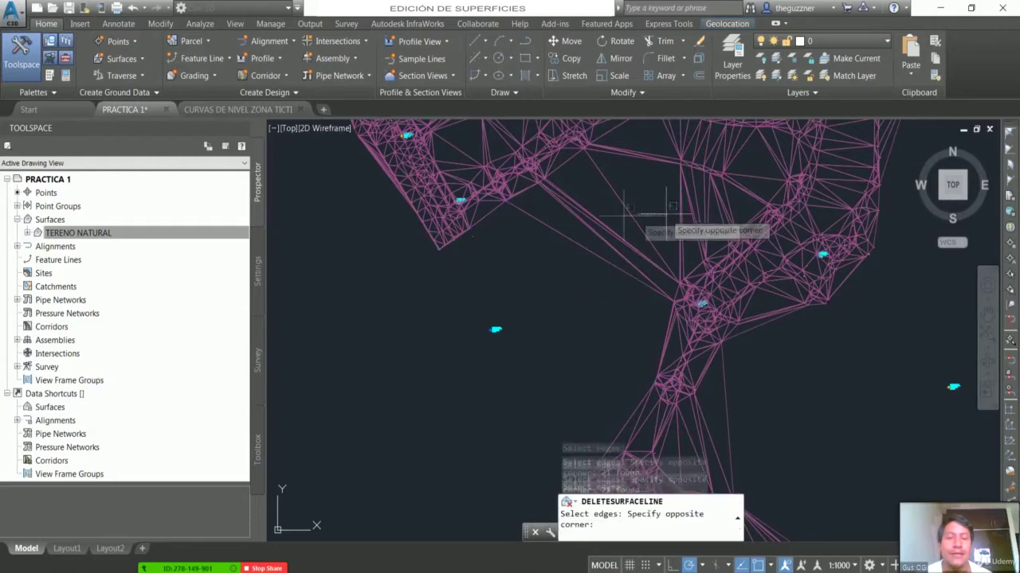
left_click(557, 228)
left_click(633, 178)
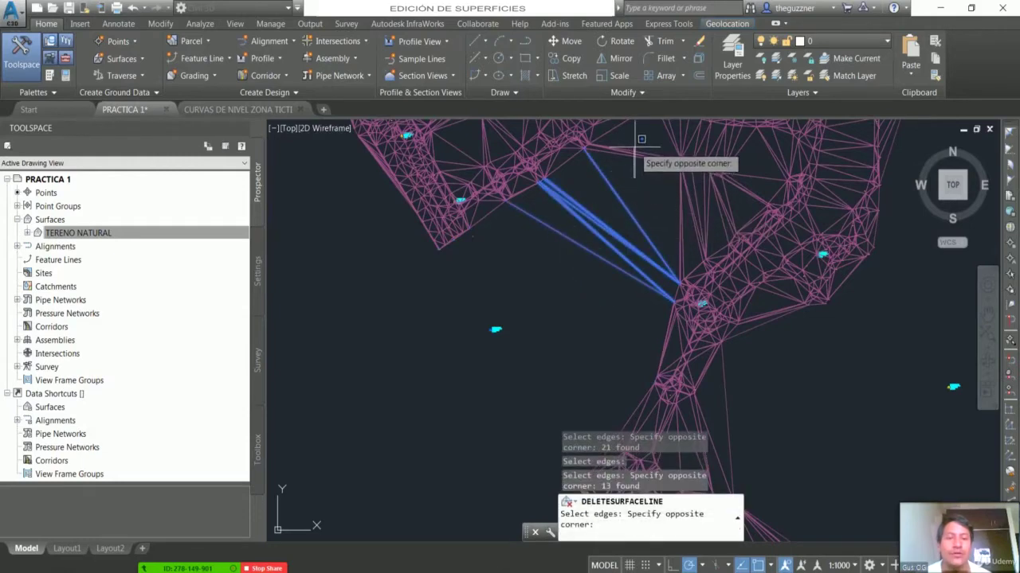
left_click(631, 151)
left_click(656, 175)
left_click(649, 170)
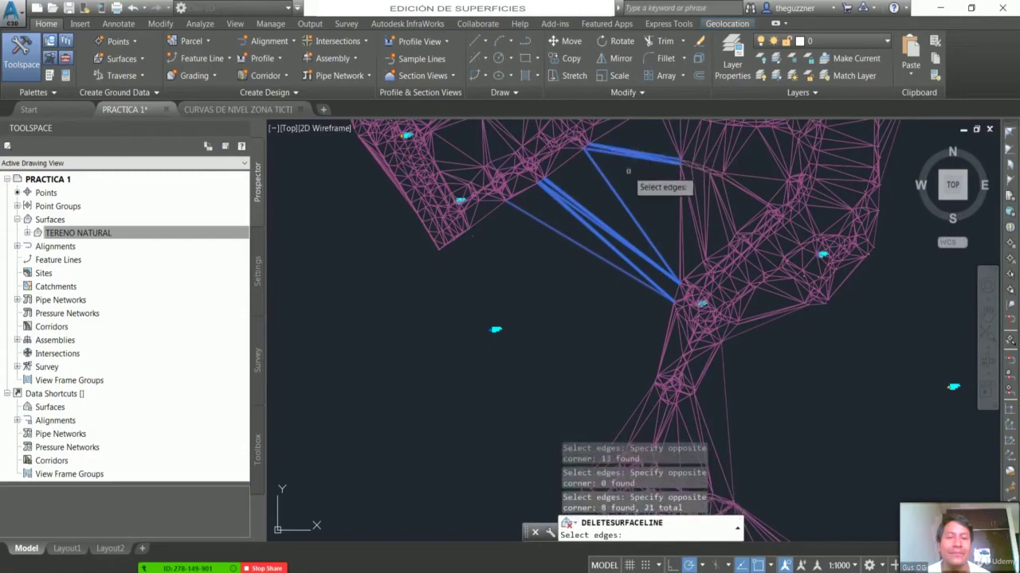
scroll(585, 302, "down", 2)
scroll(585, 302, "up", 2)
scroll(760, 330, "up", 2)
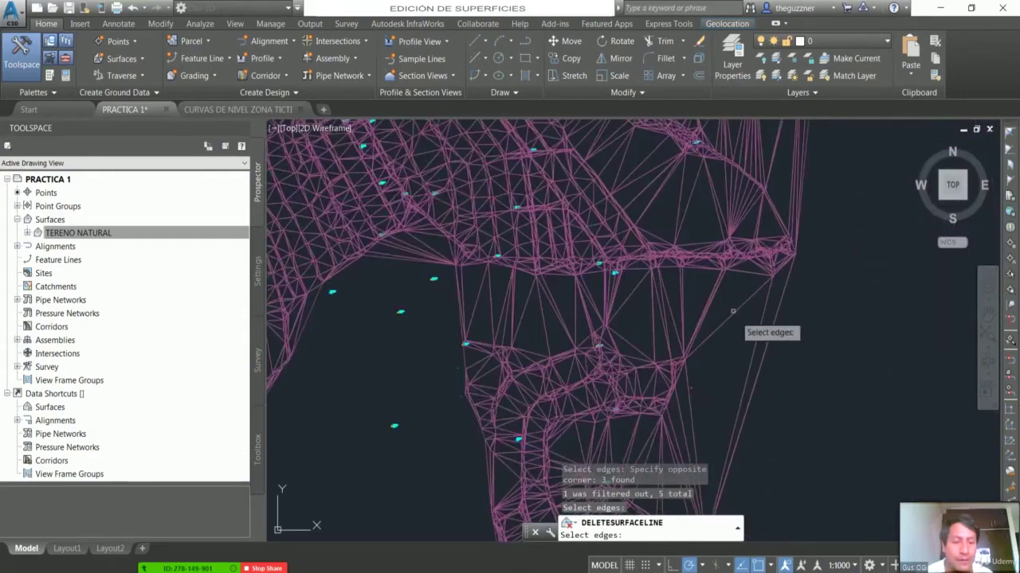
scroll(760, 341, "down", 4)
scroll(747, 366, "up", 3)
left_click(760, 341)
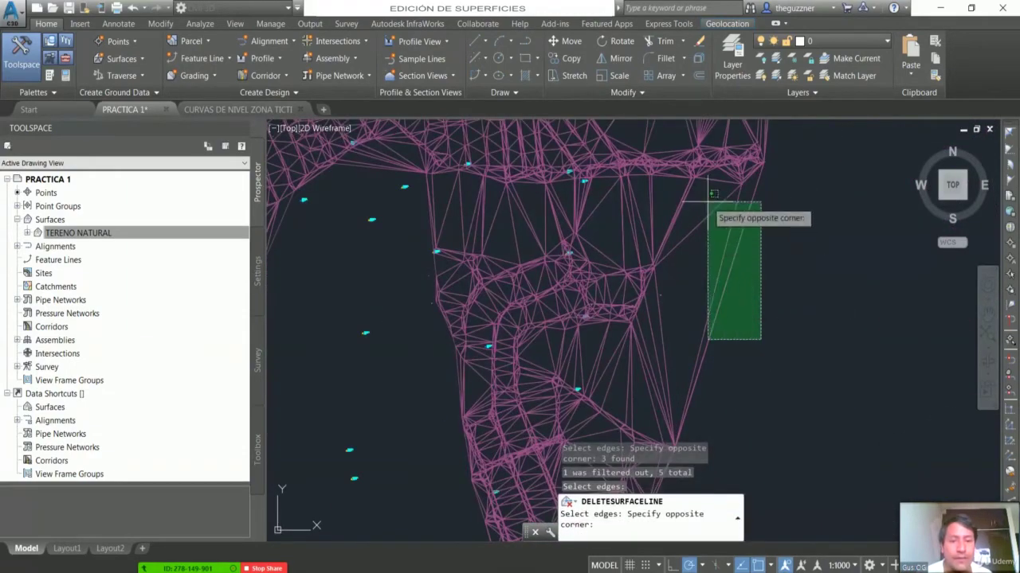
left_click(697, 218)
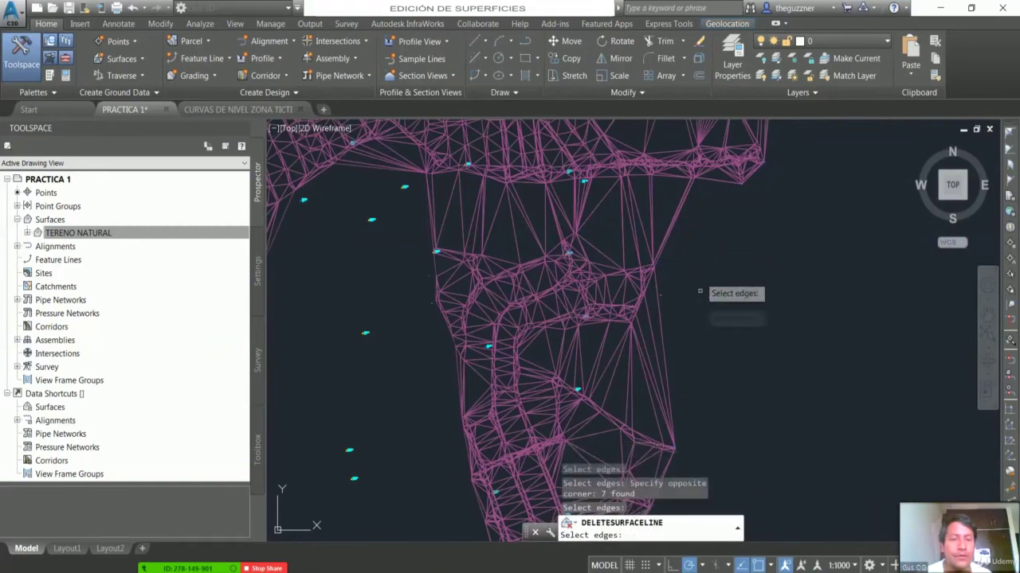
scroll(522, 337, "down", 3)
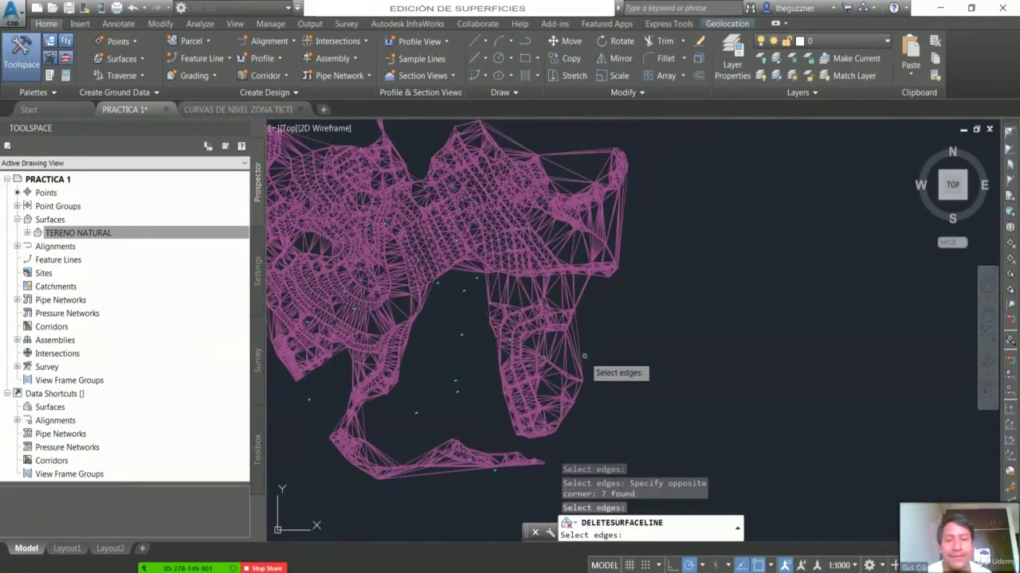
Crossing-select and delete 45 long edges.
scroll(584, 356, "up", 3)
scroll(581, 213, "up", 2)
left_click(802, 276)
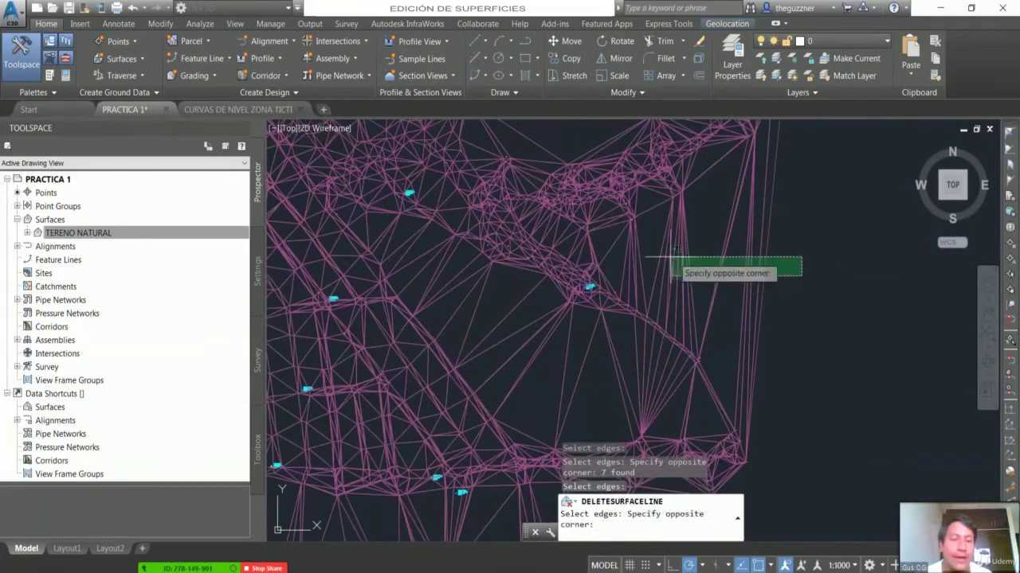
left_click(610, 247)
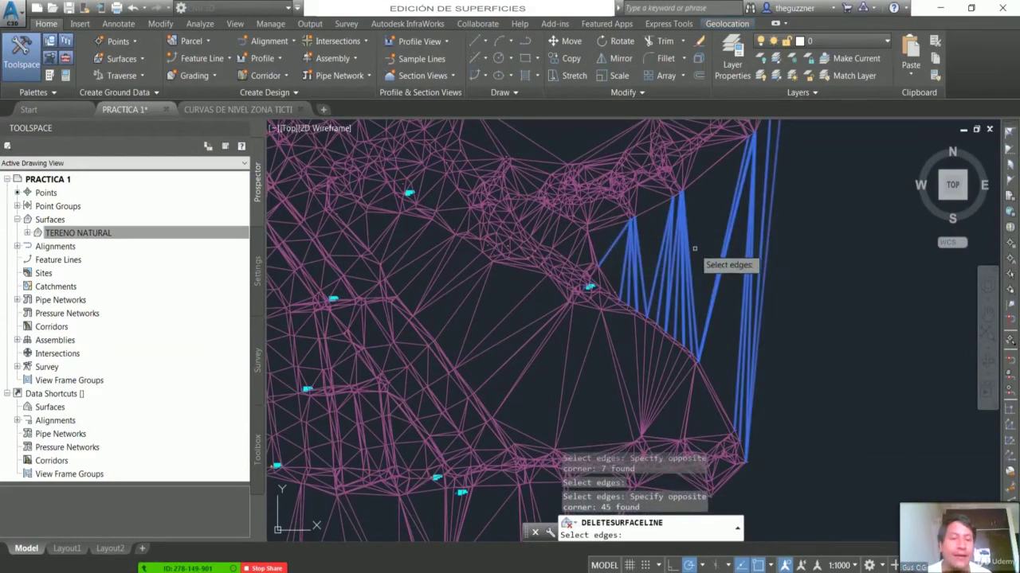
key("Return")
Select a fan of 20 long edges plus 8 and 12 more near the lower boundary.
left_click(749, 393)
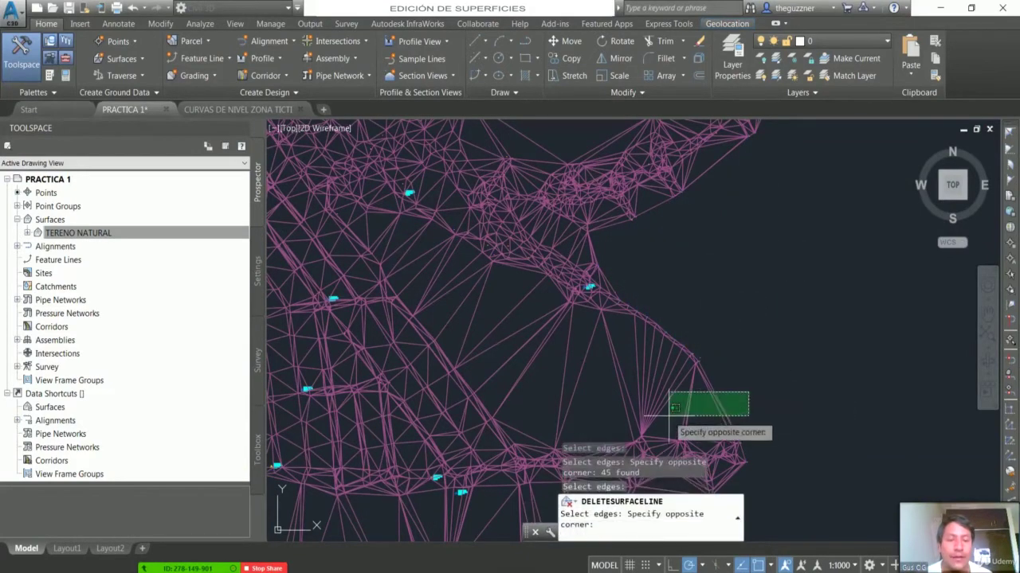
left_click(674, 408)
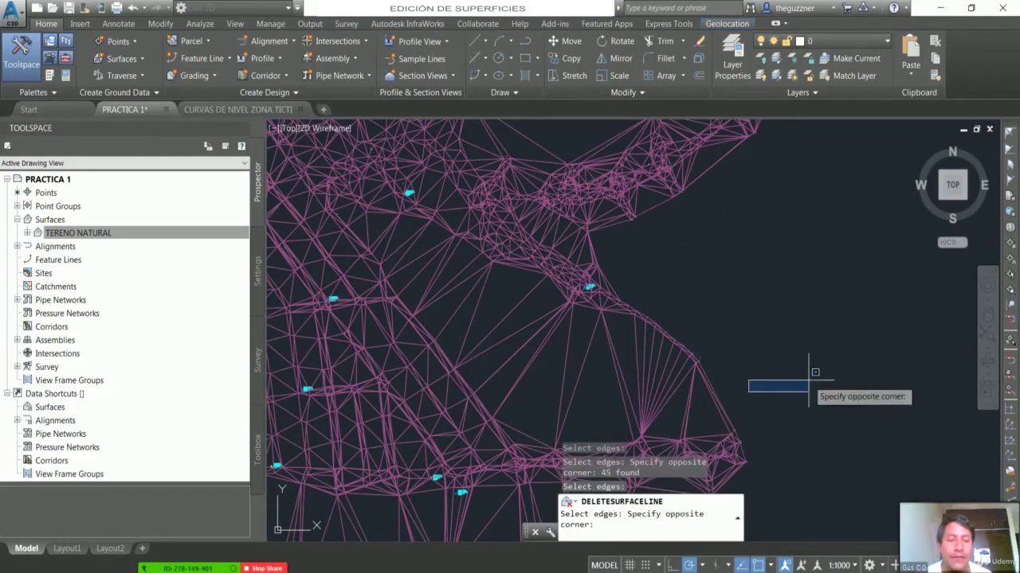
left_click(666, 419)
left_click(598, 372)
left_click(590, 392)
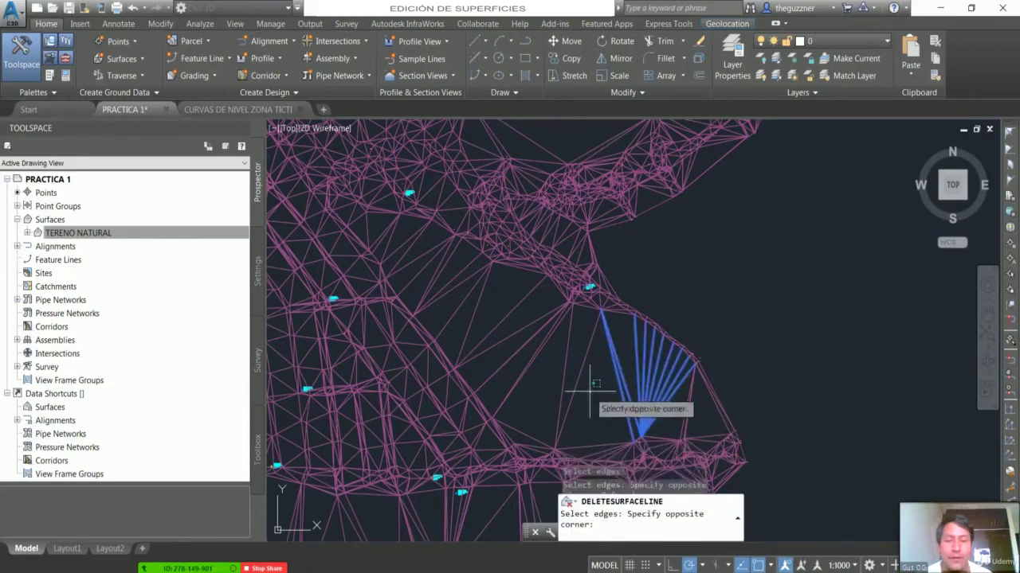
left_click(532, 344)
left_click(525, 360)
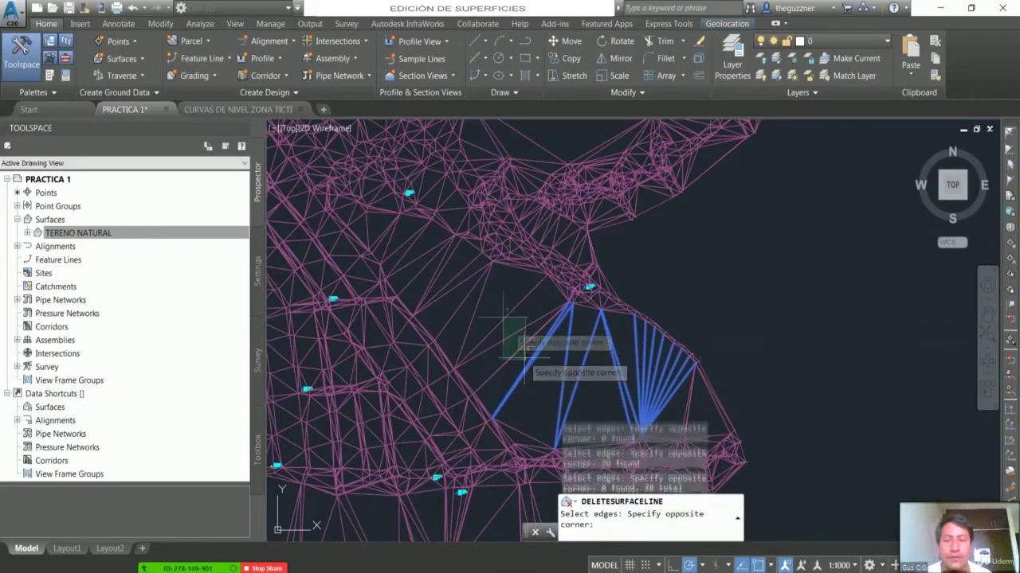
left_click(481, 269)
left_click(452, 295)
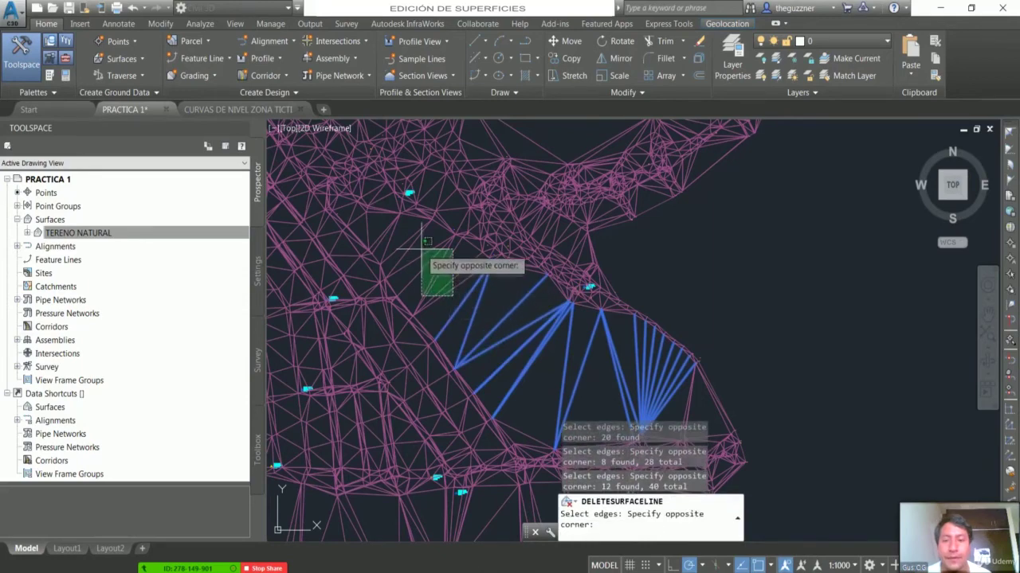
left_click(467, 296)
left_click(467, 293)
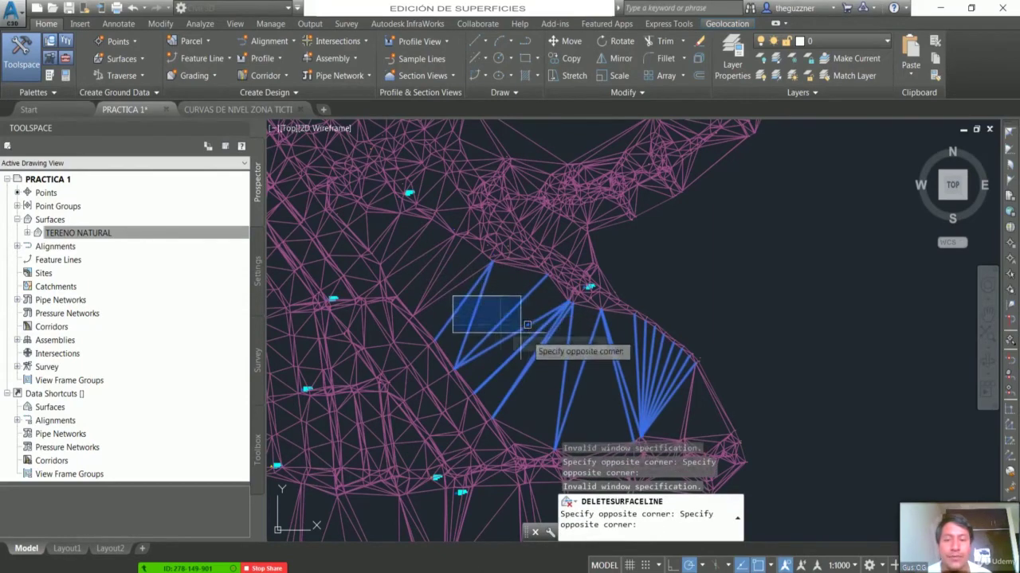
left_click(534, 350)
Select and delete 11 long edges across the gap.
scroll(486, 316, "down", 2)
scroll(581, 292, "down", 2)
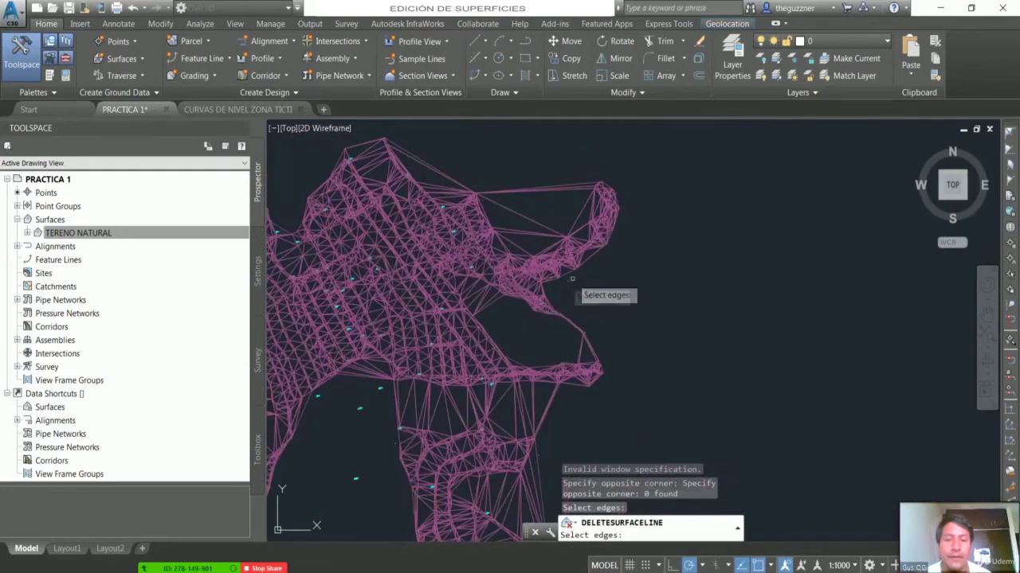
scroll(582, 292, "down", 2)
scroll(557, 243, "up", 3)
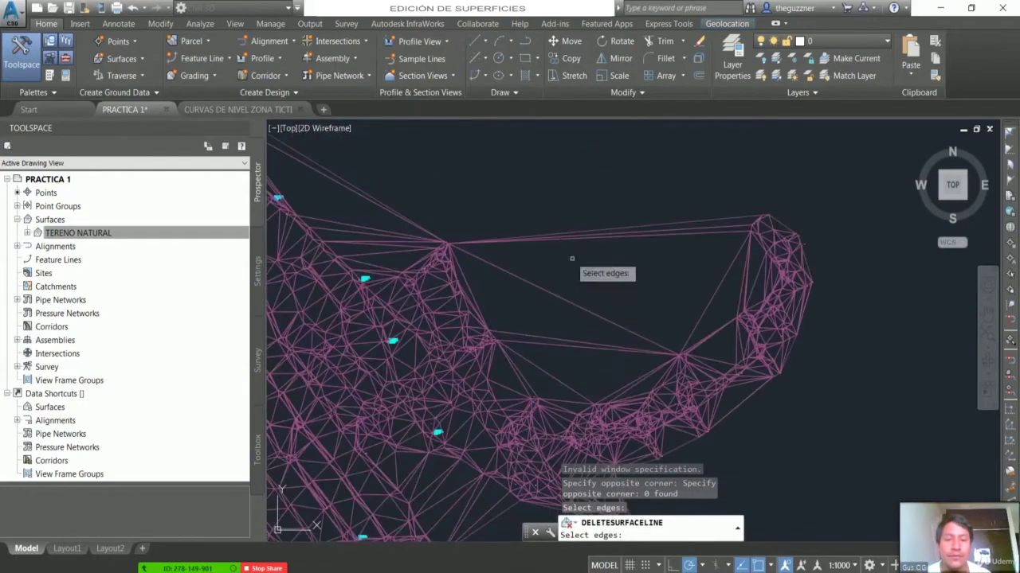
left_click(594, 360)
left_click(552, 198)
key("Return")
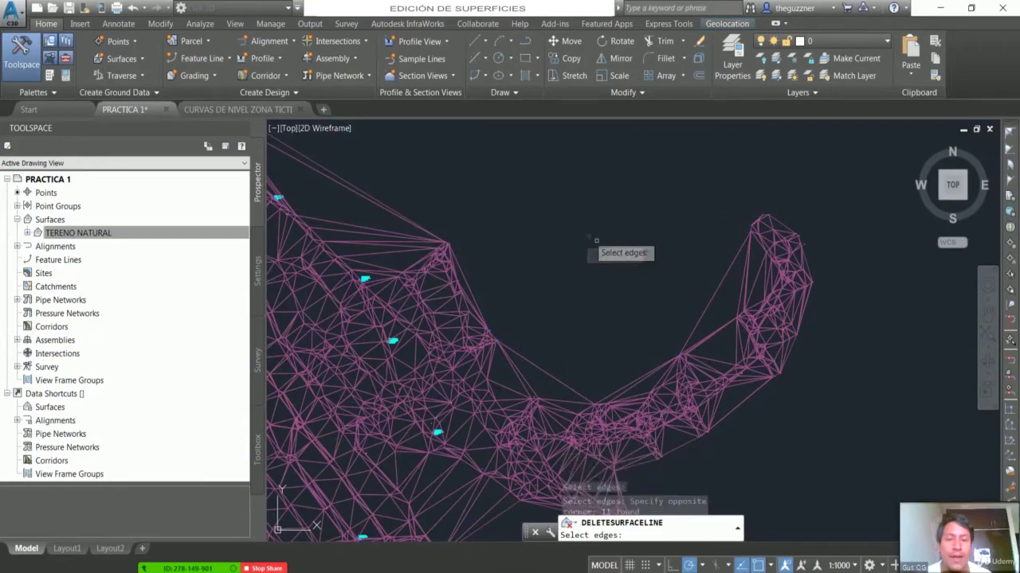
Delete the last 3 long edges, end the command, and select the surface.
scroll(613, 263, "down", 2)
scroll(598, 227, "up", 3)
left_click(612, 235)
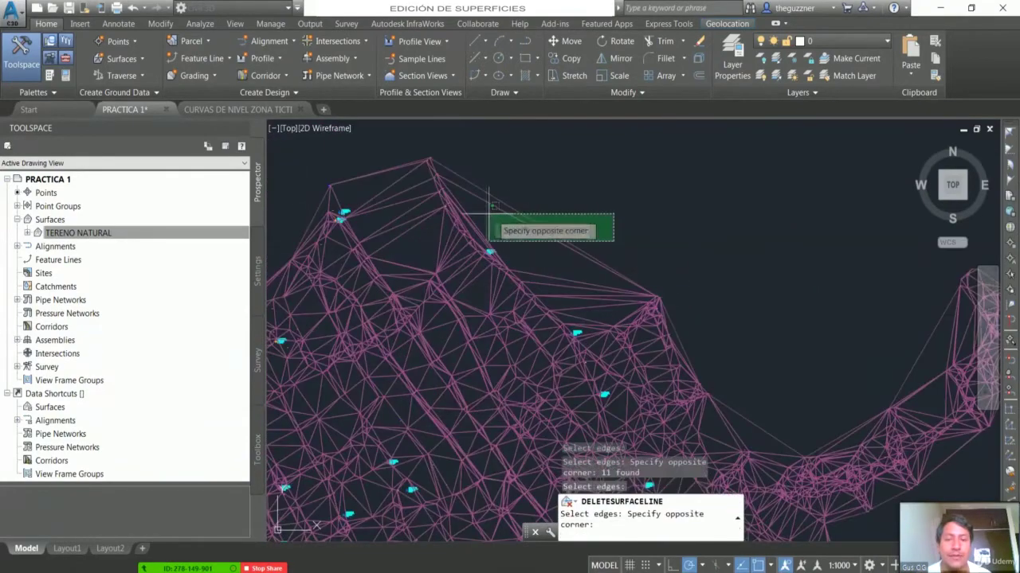
left_click(510, 212)
key("Return")
scroll(568, 215, "down", 3)
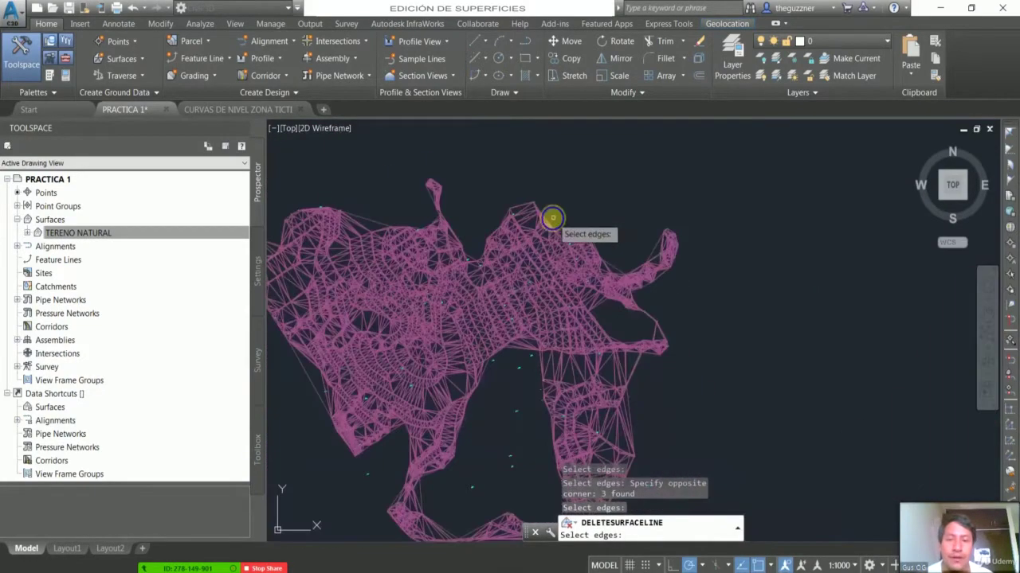
scroll(553, 216, "down", 2)
key("Return")
left_click(391, 259)
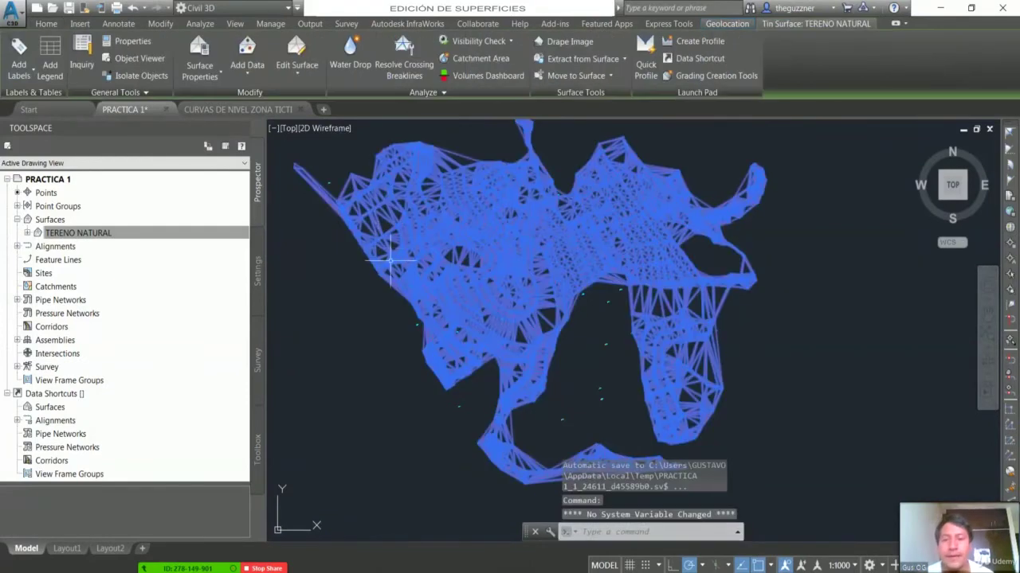
Deselect, save PRACTICA 1, and reopen TERENO NATURAL's Surface Properties.
key("Escape")
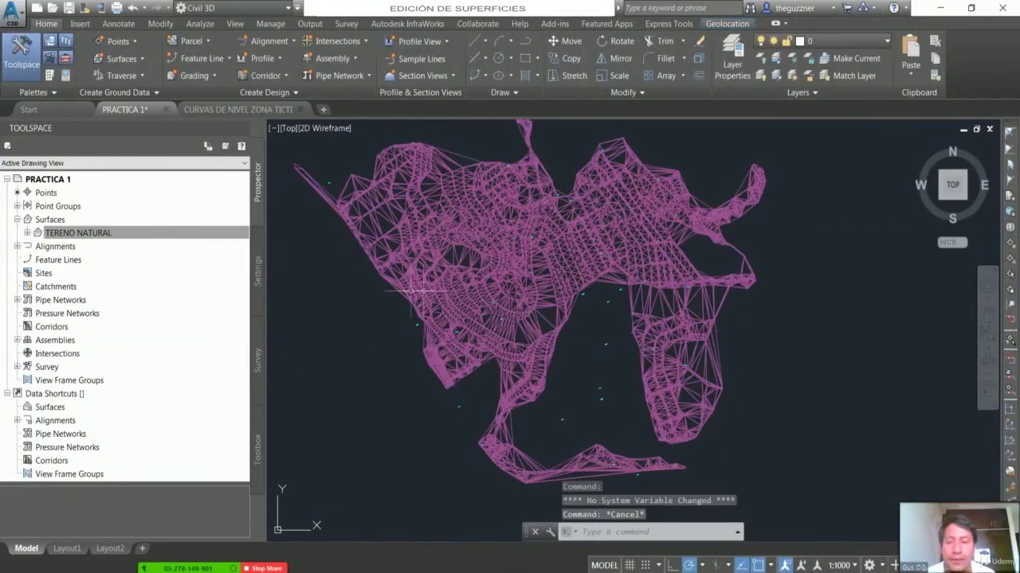
left_click(70, 9)
left_click(76, 232)
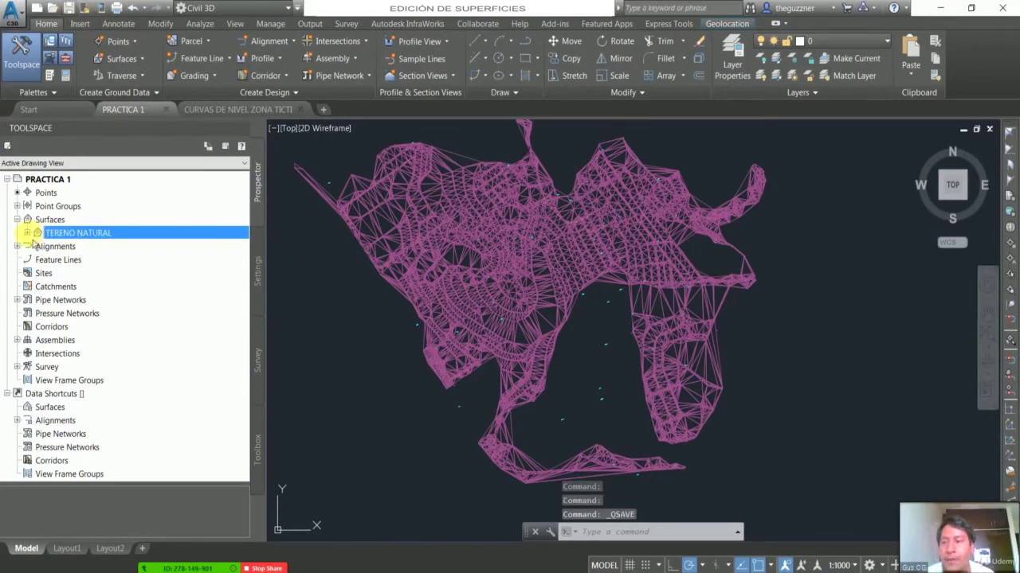
left_click(26, 232)
right_click(111, 236)
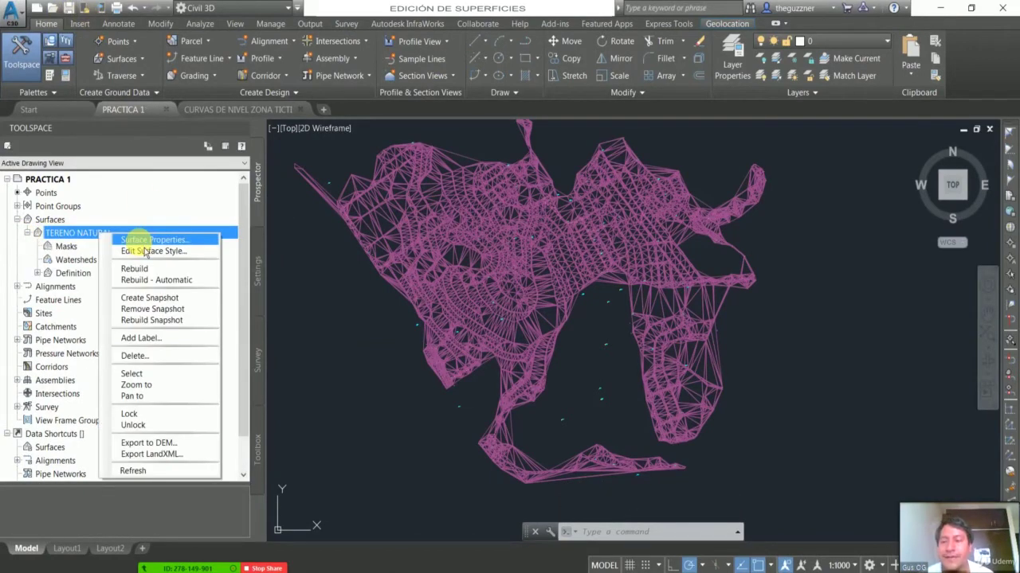
left_click(137, 240)
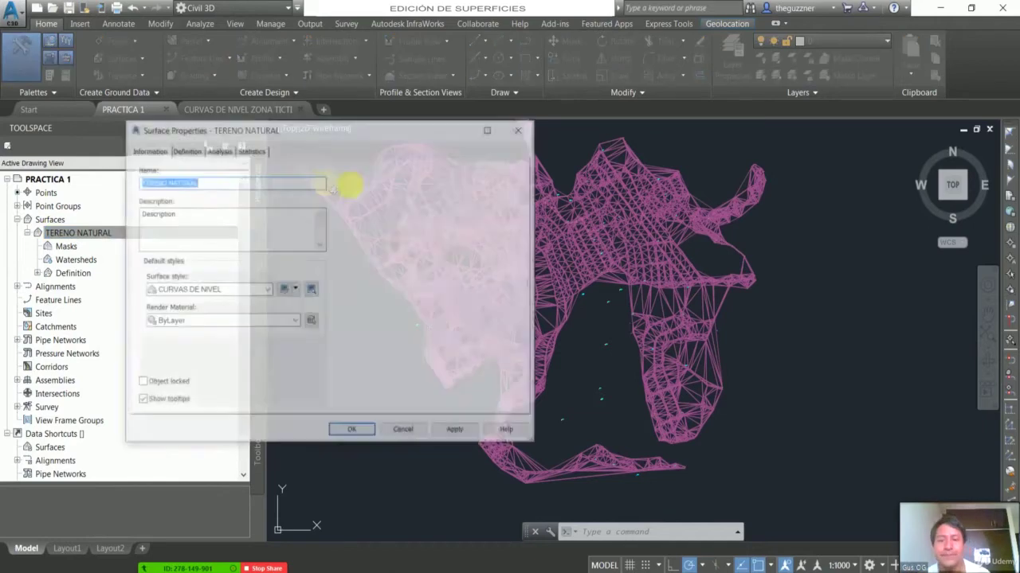
Rename the CURVAS DE NIVEL style for 1M/5M contours and turn on Major and Minor Contours.
left_click(292, 297)
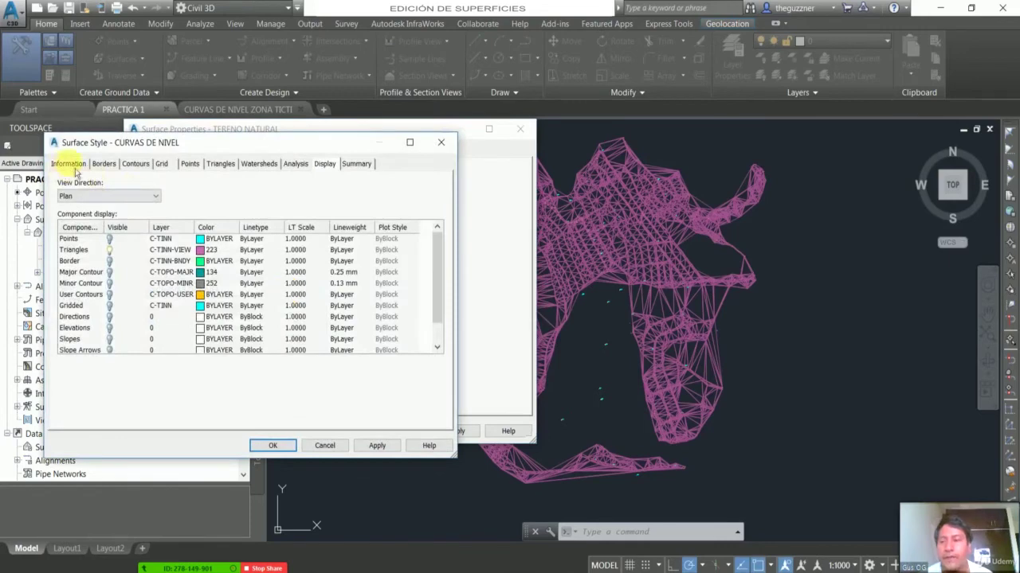
left_click(68, 164)
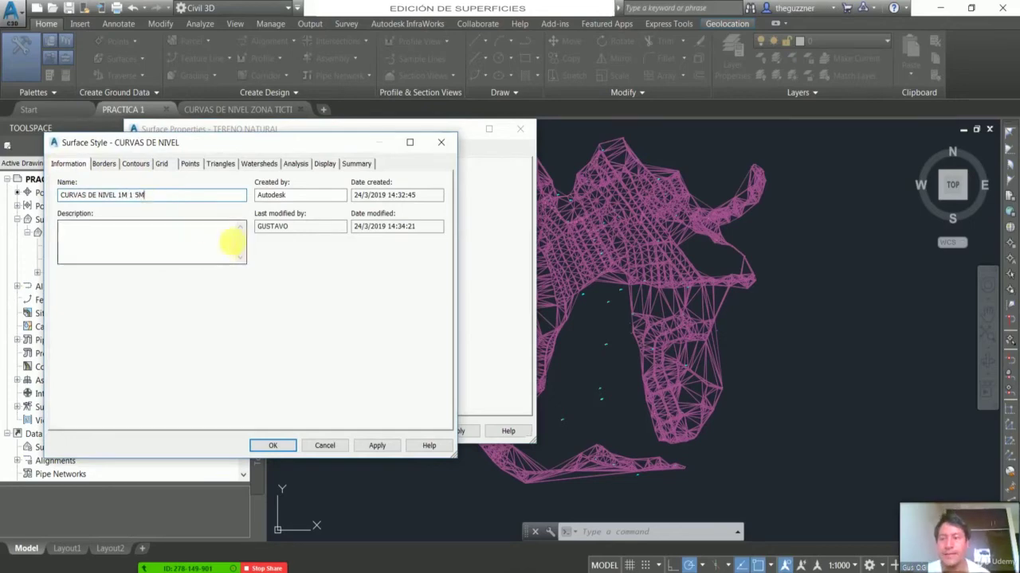
left_click(325, 164)
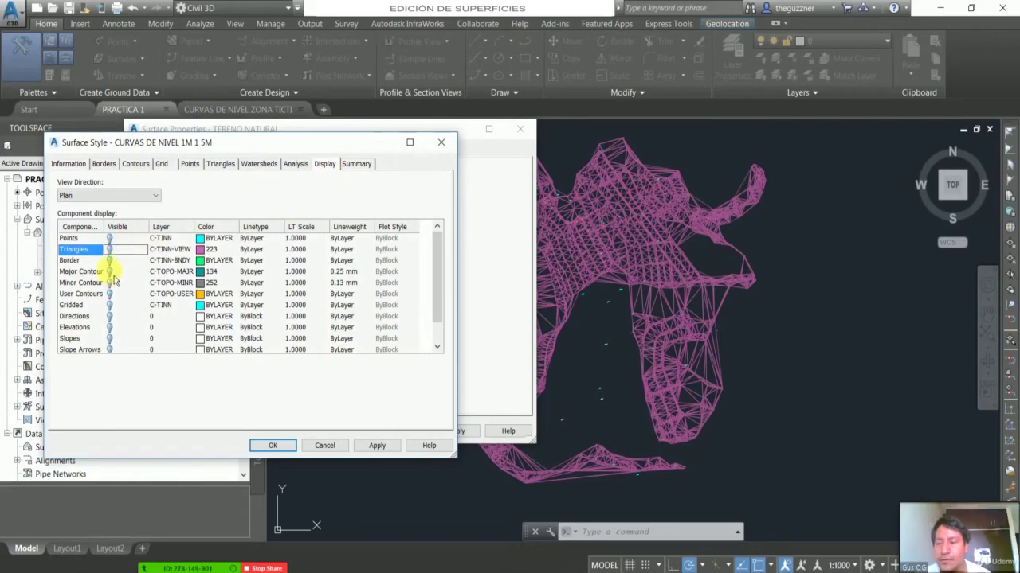
left_click(111, 274)
left_click(109, 283)
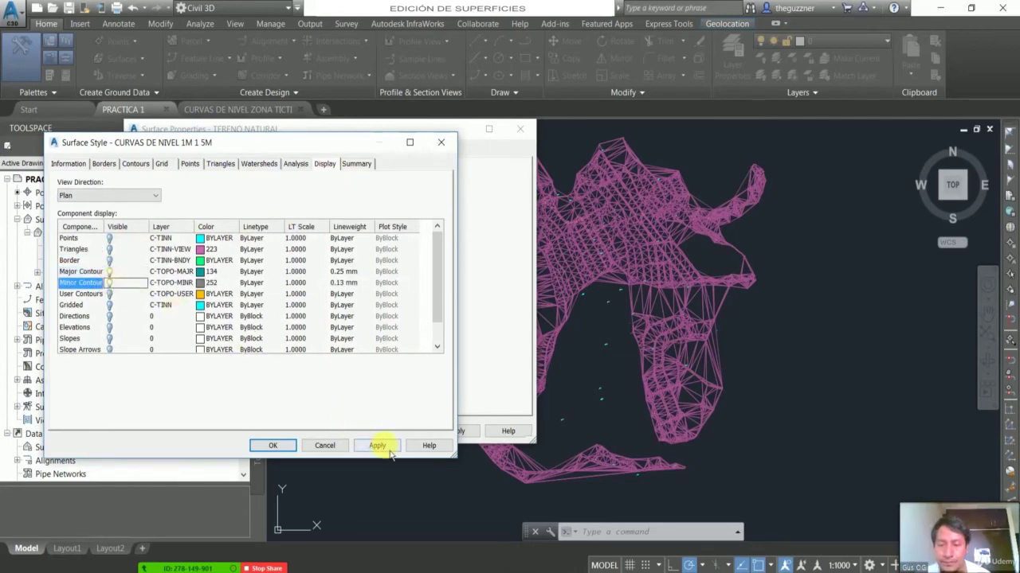
left_click(273, 446)
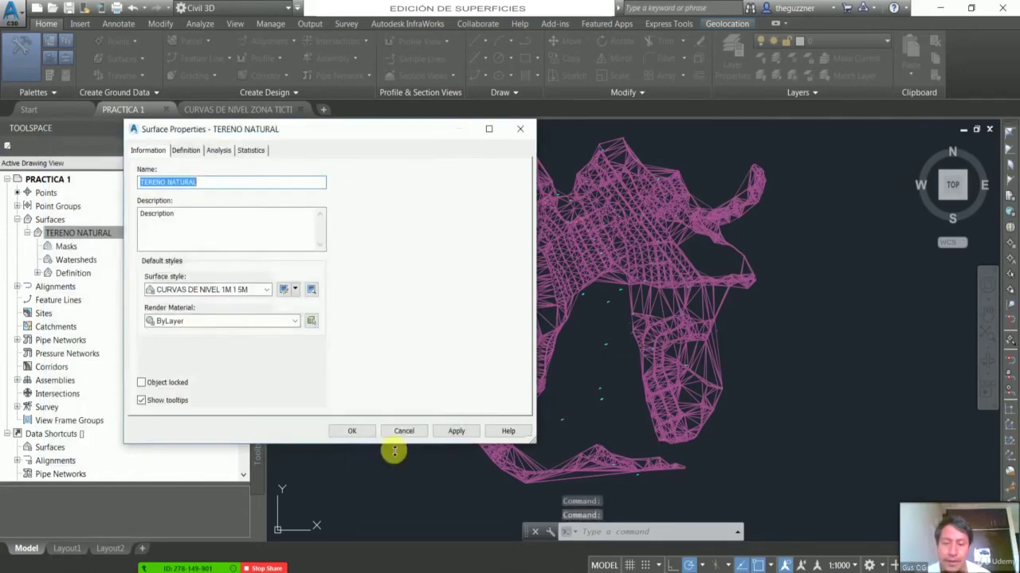
left_click(456, 431)
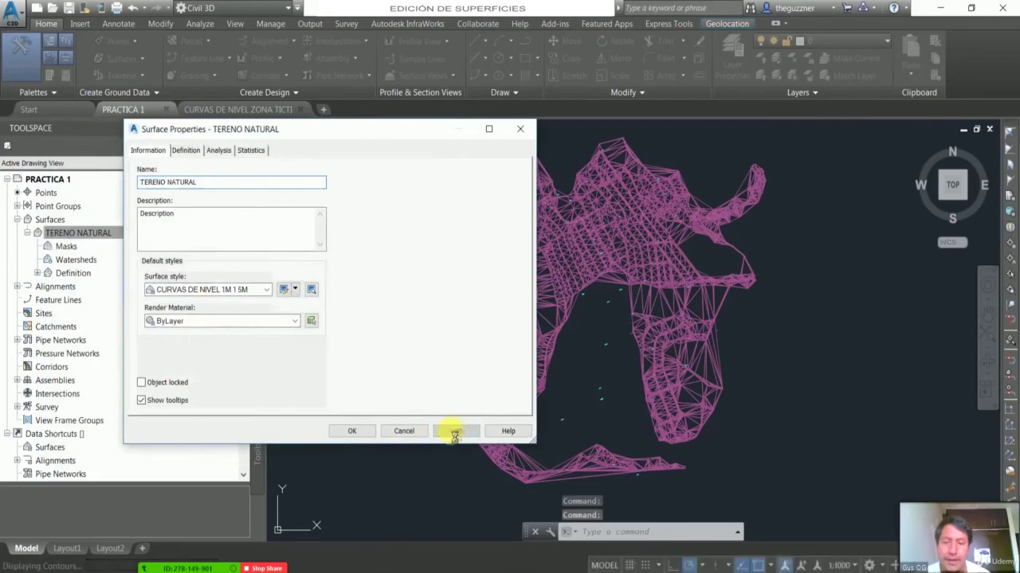
Apply the surface properties and zoom around to inspect TERENO NATURAL's new contour lines.
left_click(352, 430)
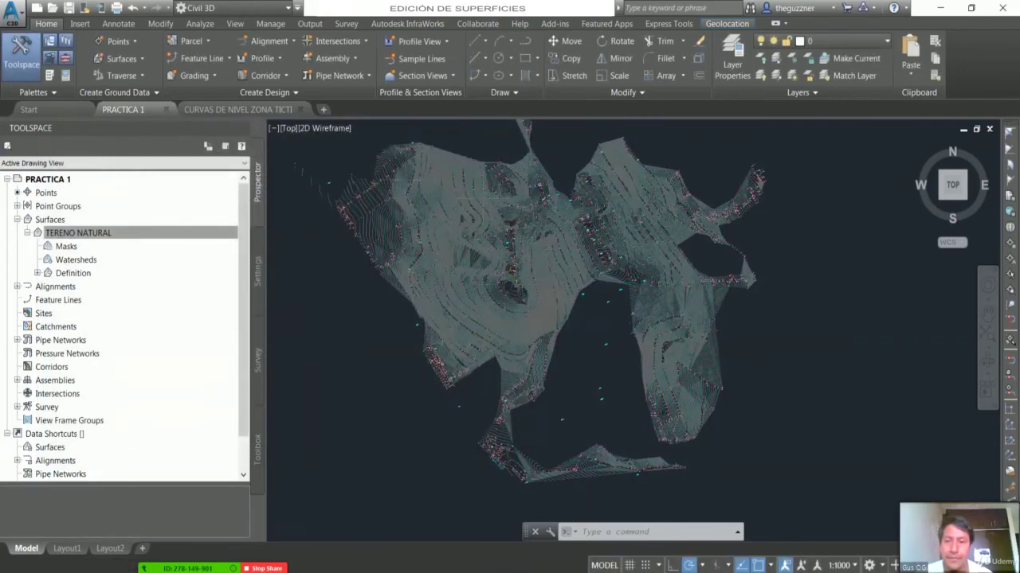
scroll(410, 173, "up", 3)
scroll(402, 182, "down", 6)
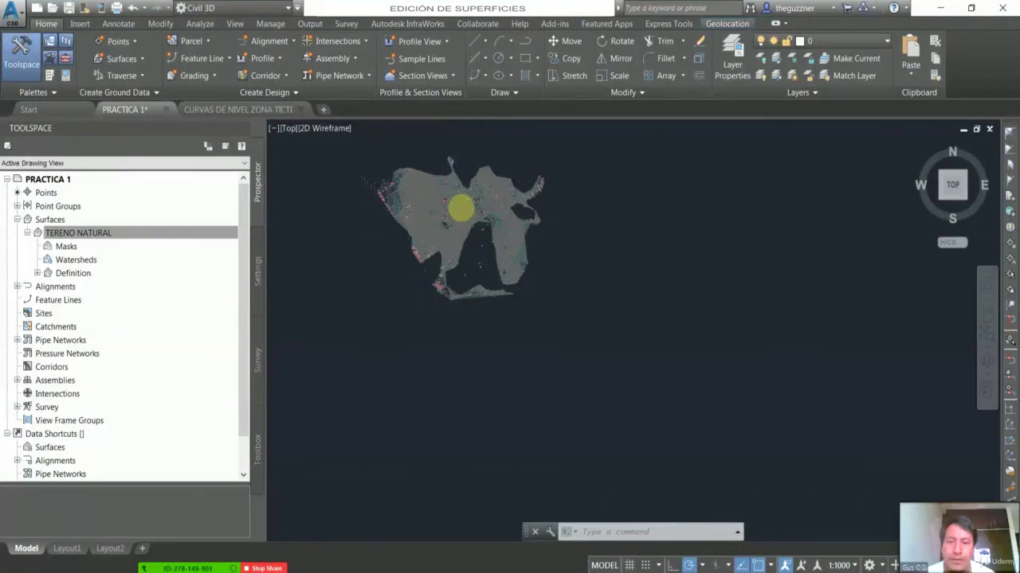
scroll(462, 207, "up", 2)
scroll(518, 205, "up", 2)
scroll(599, 257, "up", 2)
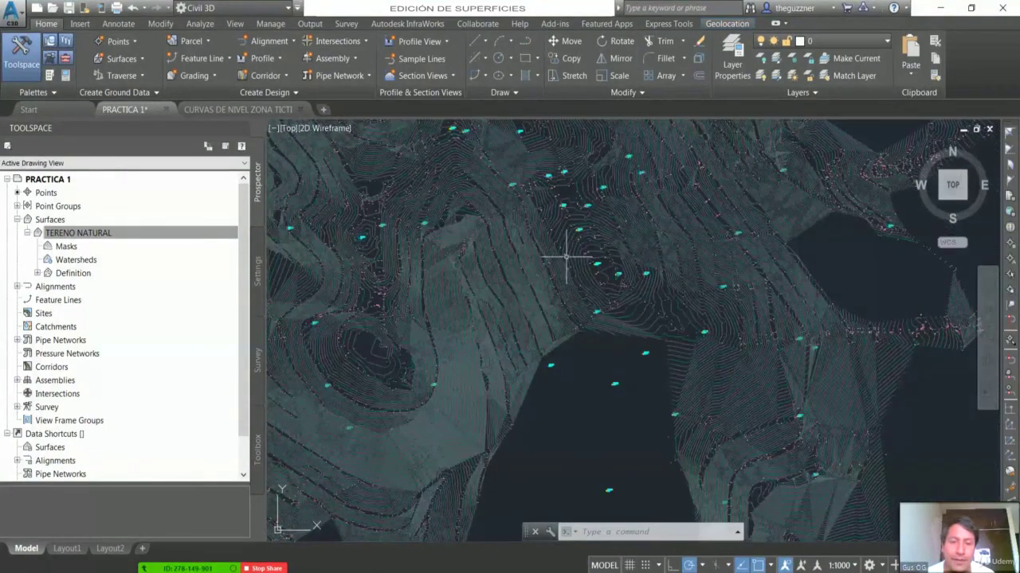
scroll(584, 257, "down", 5)
scroll(467, 342, "up", 4)
scroll(462, 346, "up", 2)
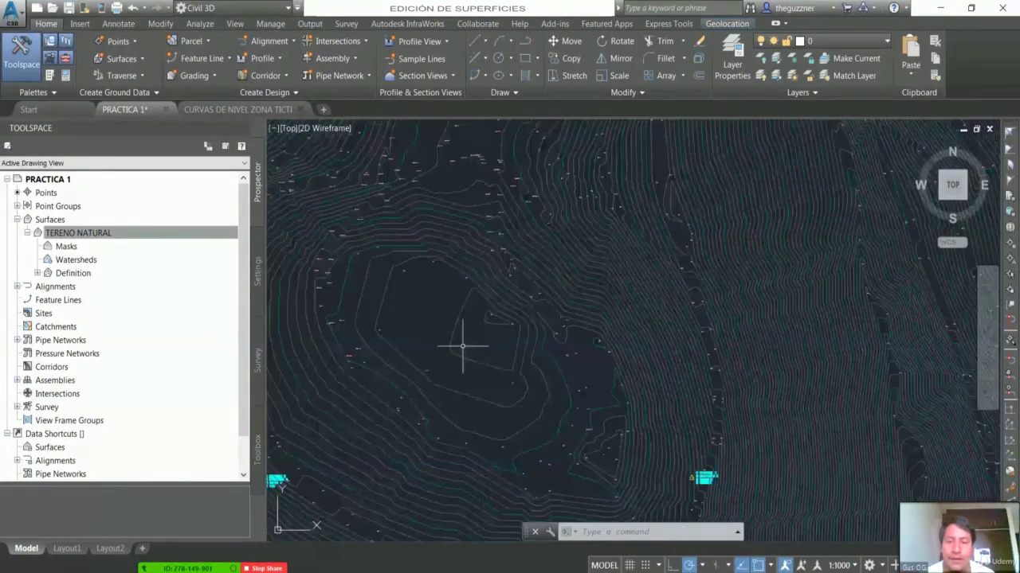
scroll(504, 295, "up", 4)
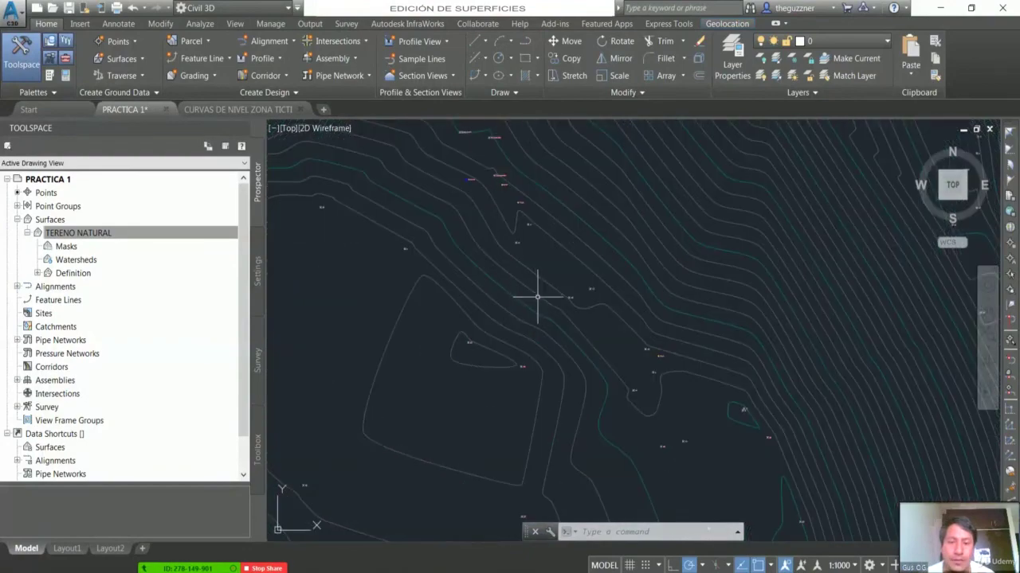
scroll(536, 299, "down", 2)
scroll(532, 304, "down", 2)
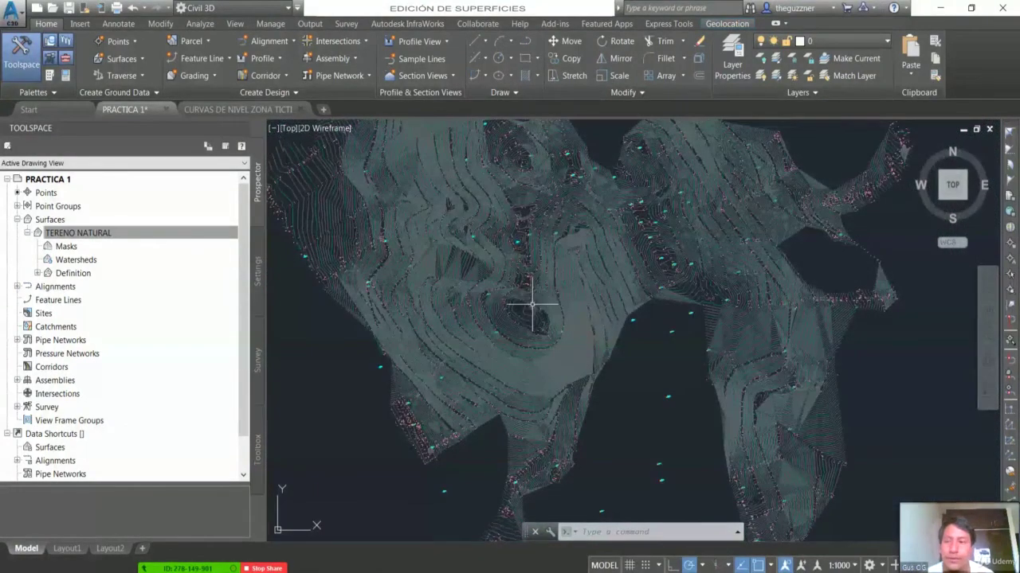